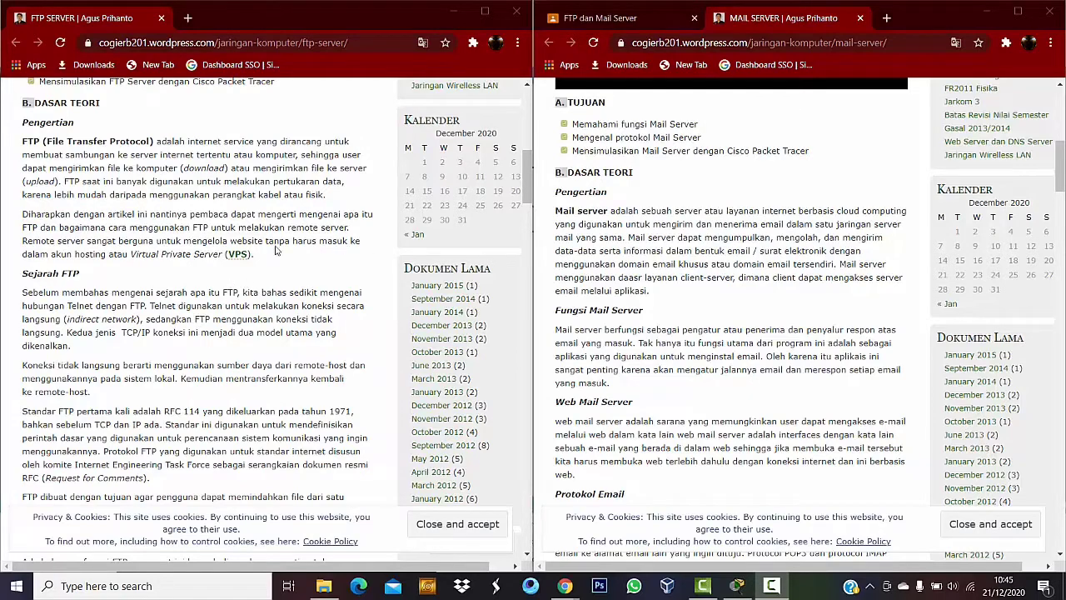
Read the theory sections of the FTP server and mail server articles, covering functions, client applications, basic commands and e-mail protocols.
scroll(639, 202, "down", 3)
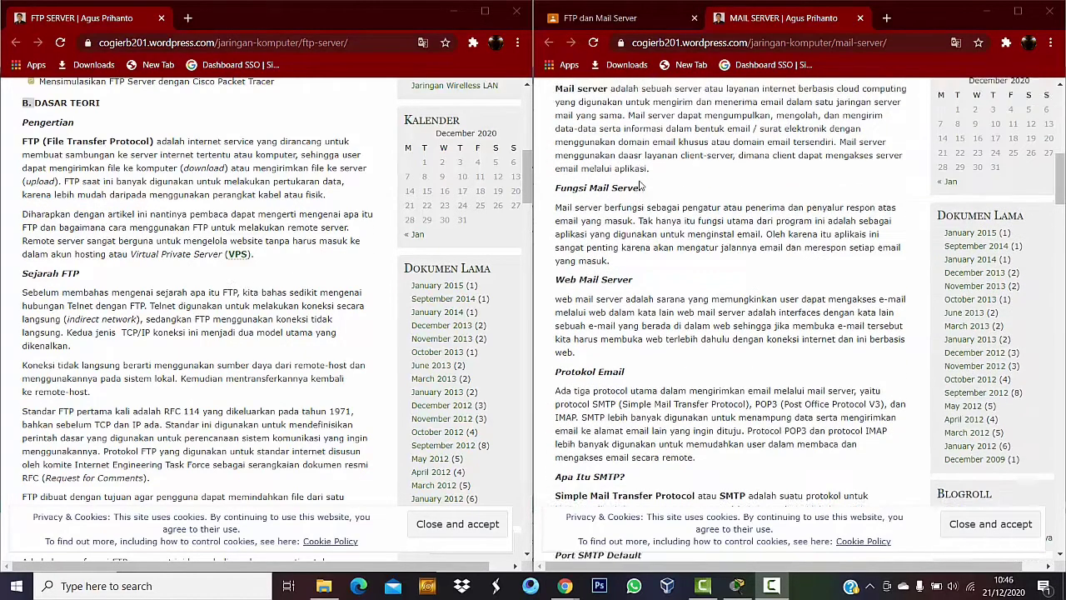
scroll(639, 202, "up", 3)
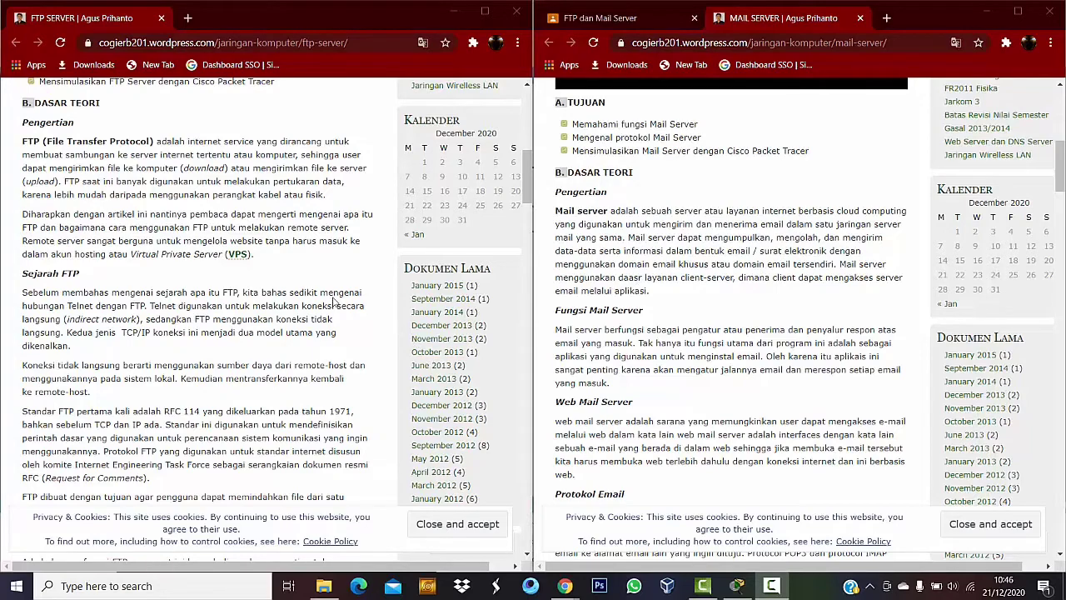
scroll(331, 298, "down", 5)
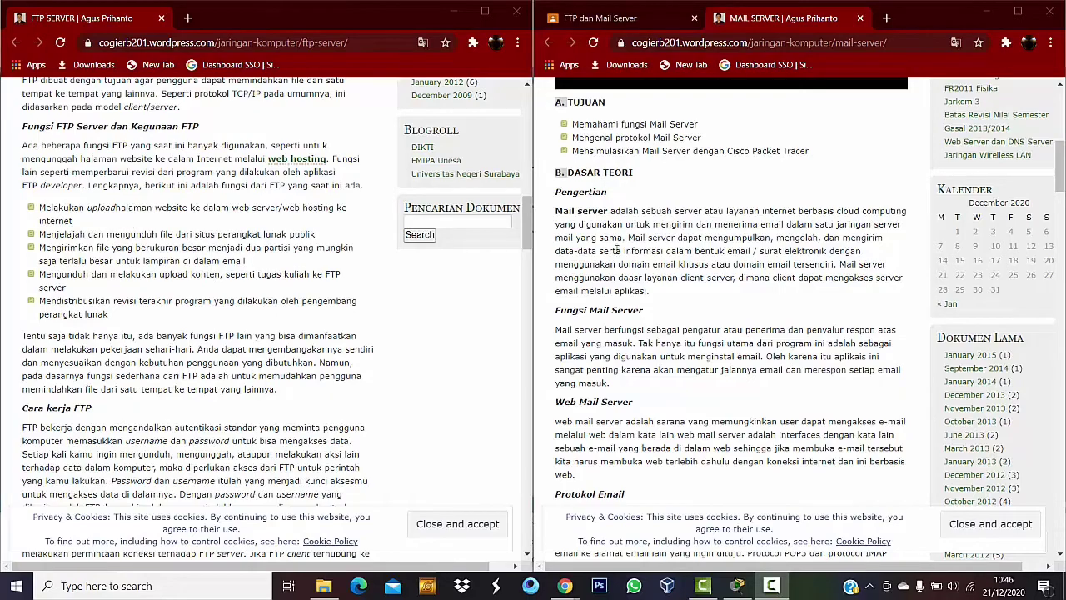
scroll(617, 250, "down", 4)
scroll(620, 336, "up", 4)
scroll(621, 336, "down", 2)
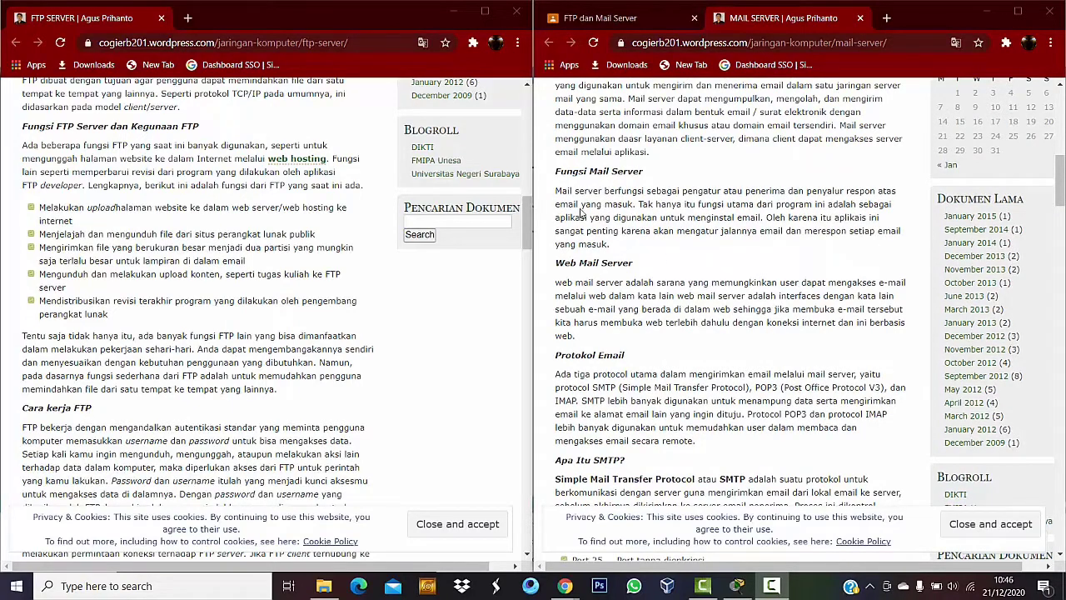
scroll(296, 273, "down", 4)
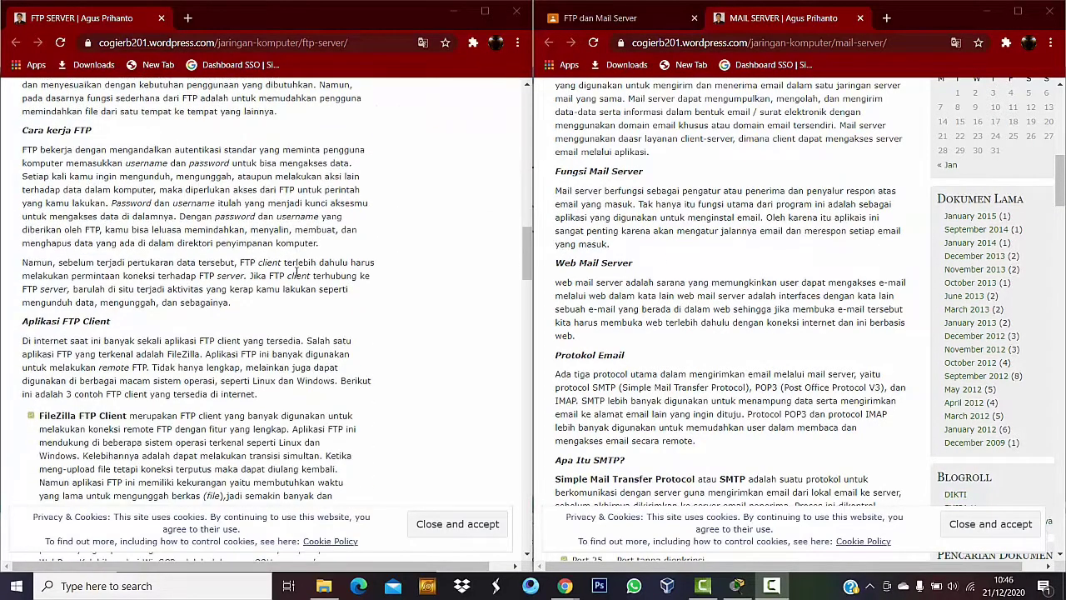
scroll(297, 276, "down", 2)
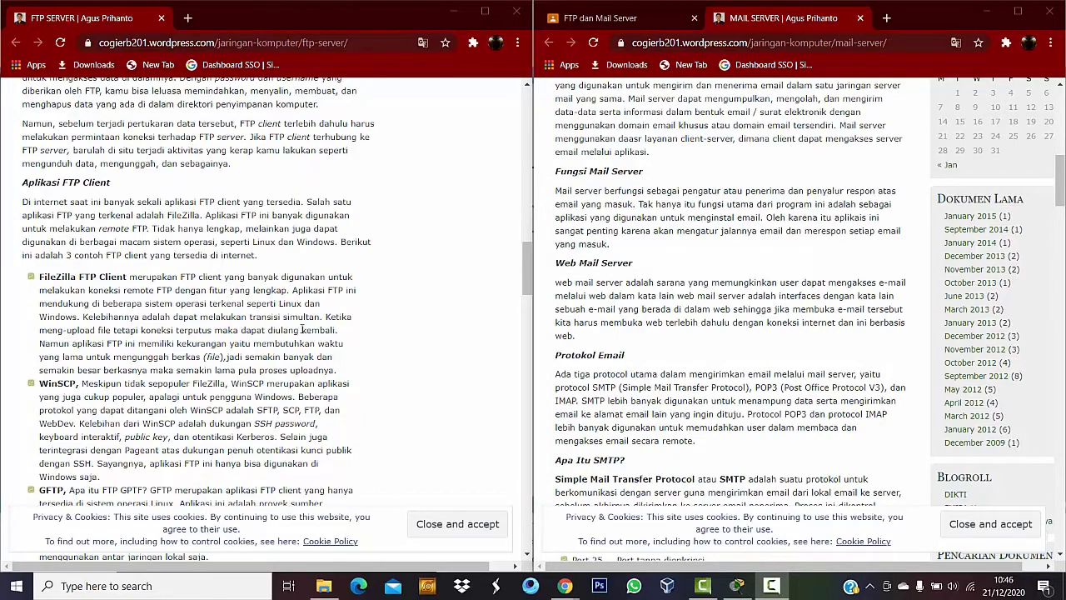
scroll(173, 354, "down", 1)
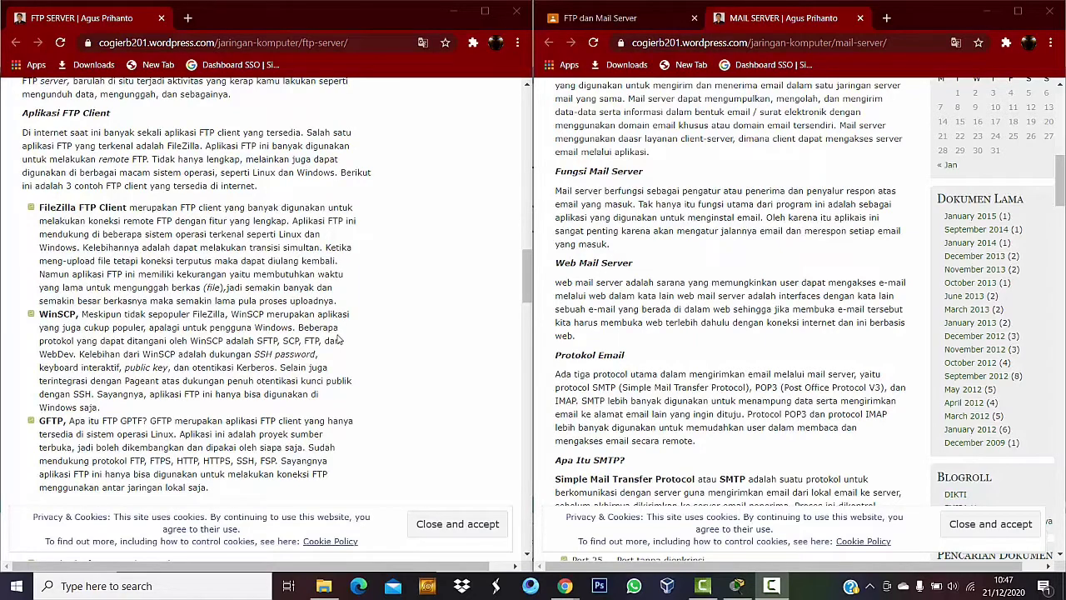
scroll(137, 358, "down", 4)
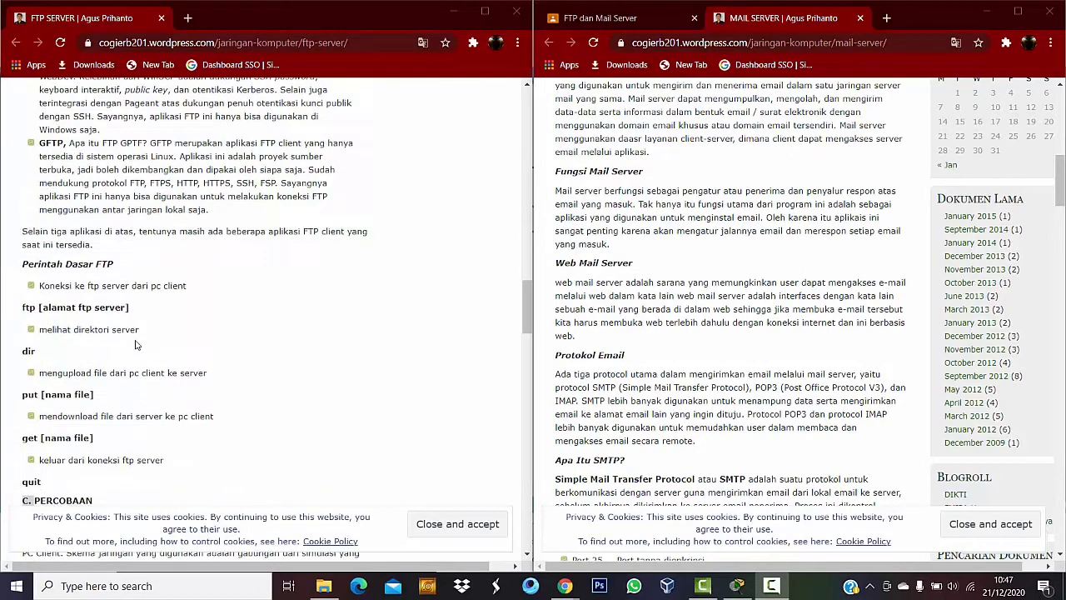
scroll(100, 291, "up", 2)
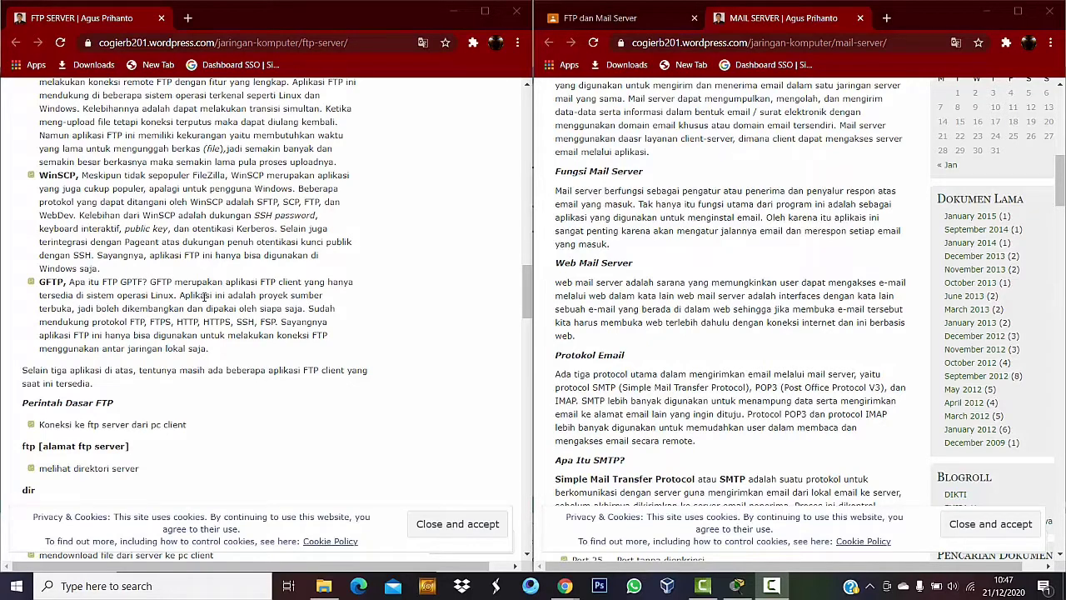
scroll(650, 346, "down", 2)
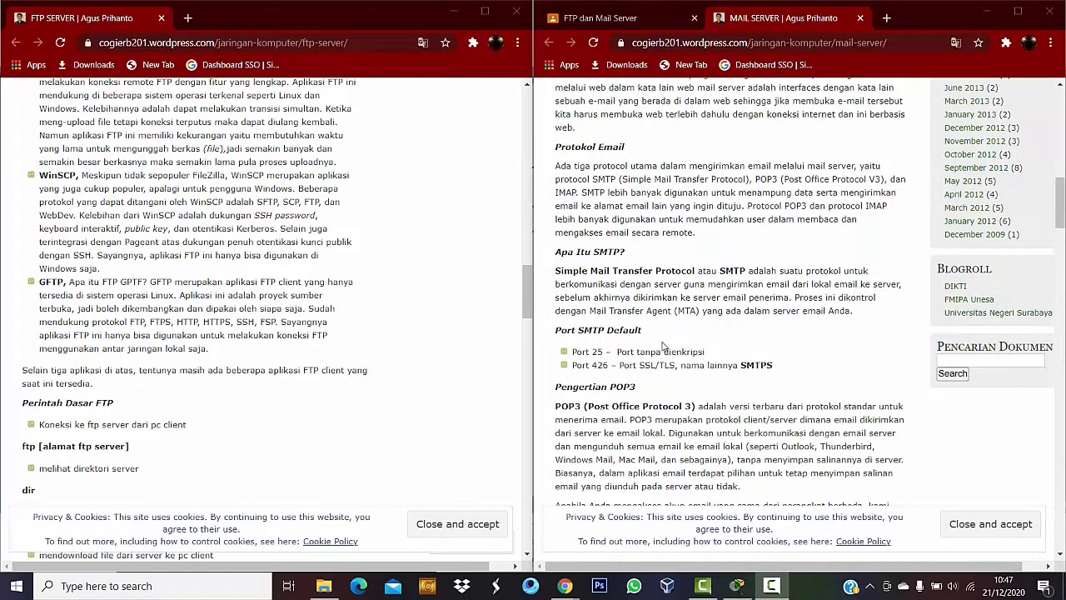
scroll(662, 346, "up", 3)
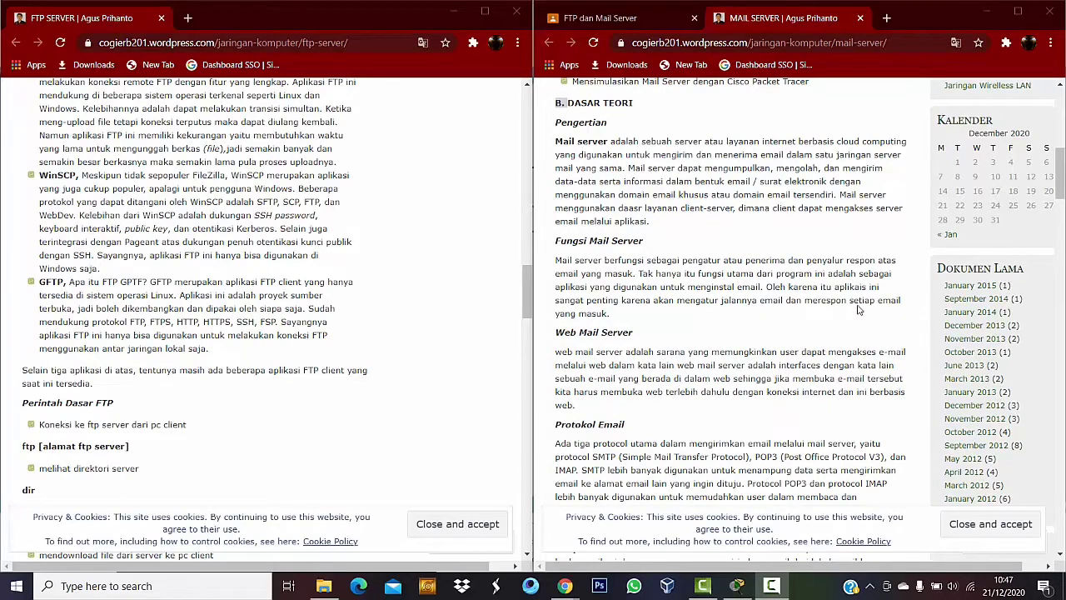
scroll(773, 325, "down", 2)
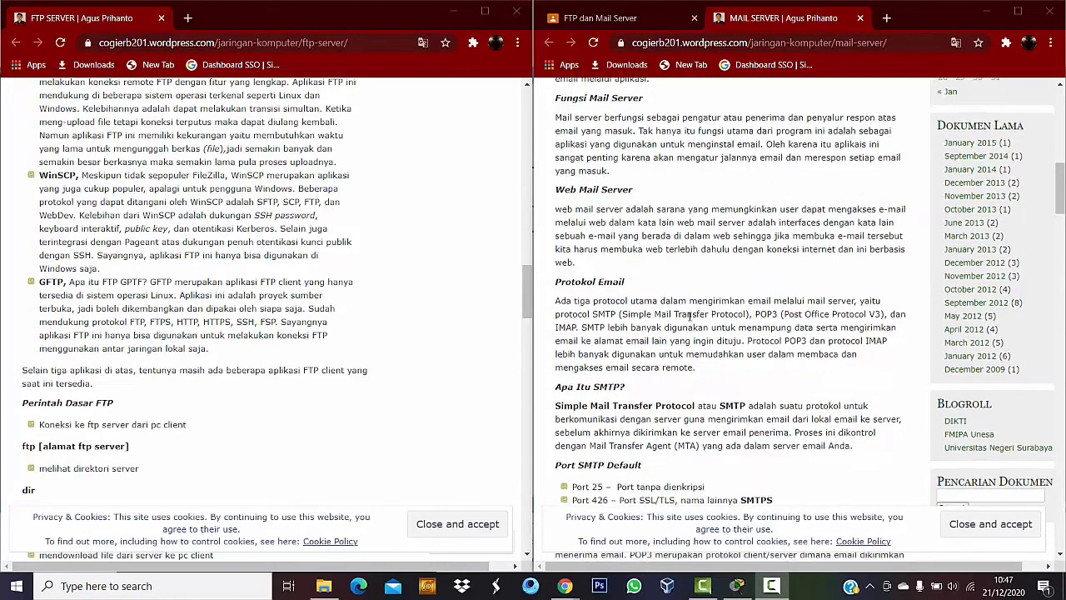
scroll(689, 313, "down", 8)
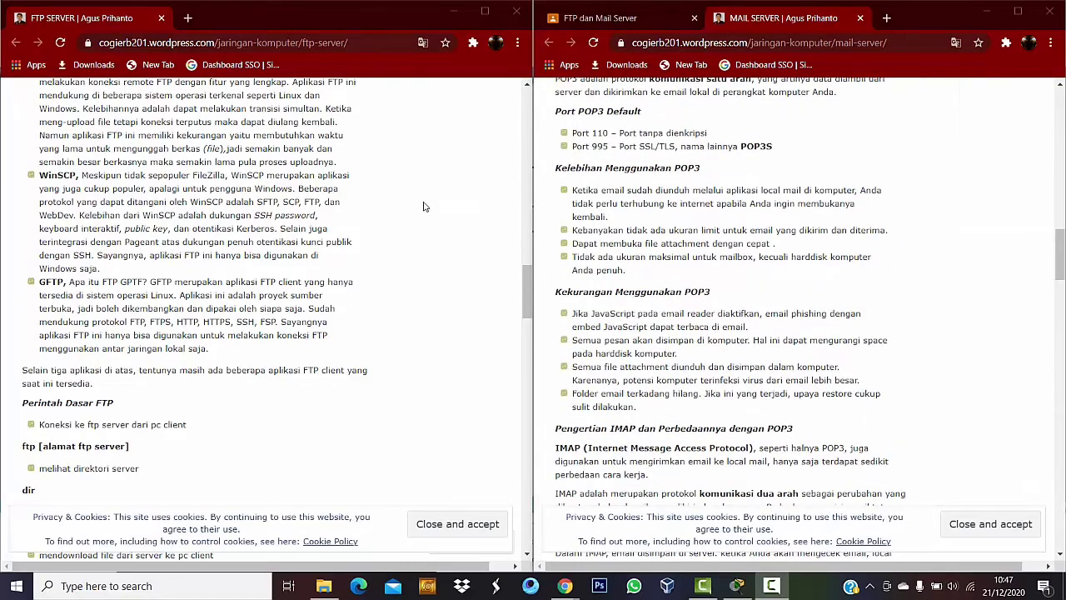
Examine the experiment sections of both articles, including the network schemes, the FTP steps, and the DNS and mail server steps.
scroll(380, 214, "down", 8)
scroll(381, 214, "up", 4)
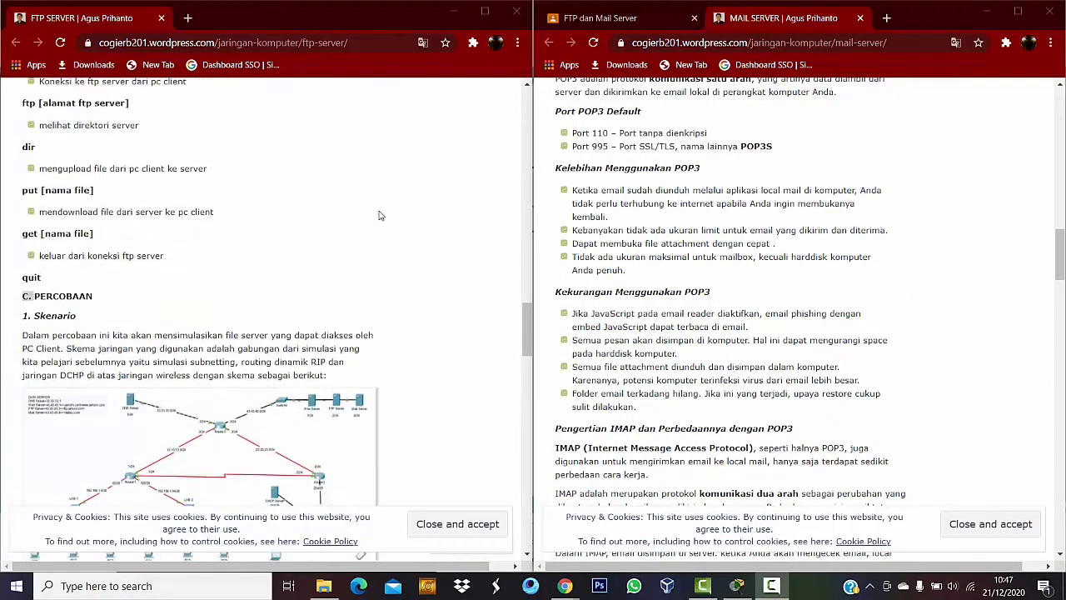
scroll(377, 179, "up", 2)
scroll(249, 222, "down", 5)
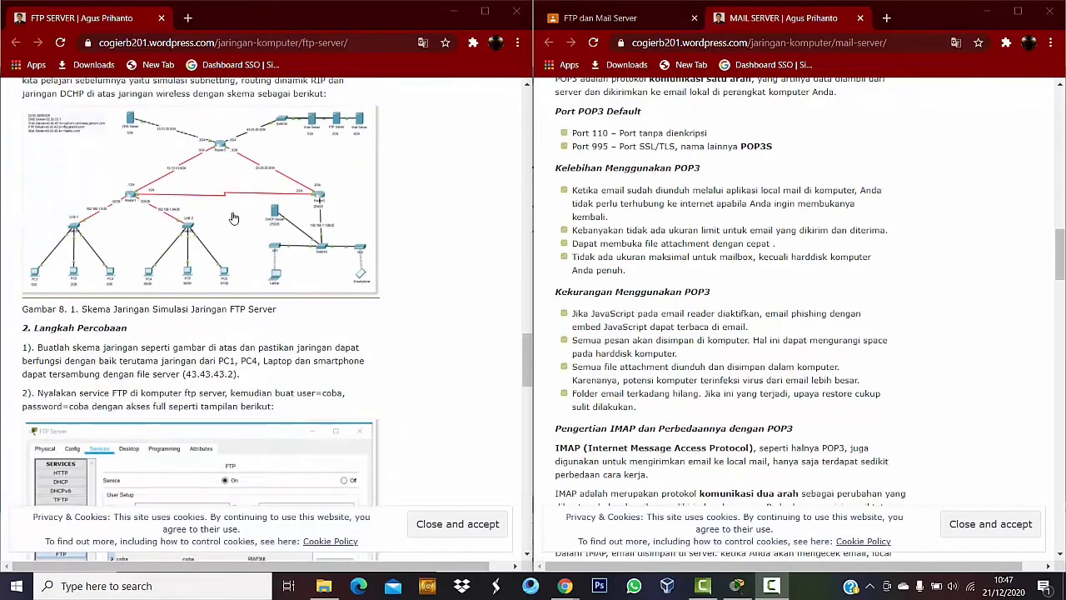
scroll(228, 260, "up", 2)
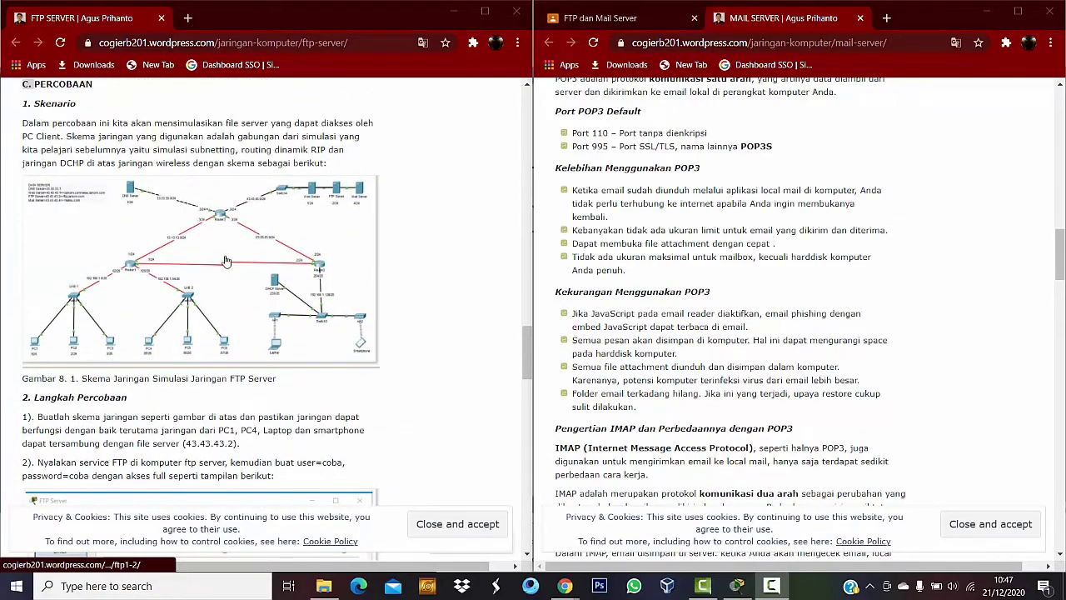
scroll(719, 329, "down", 15)
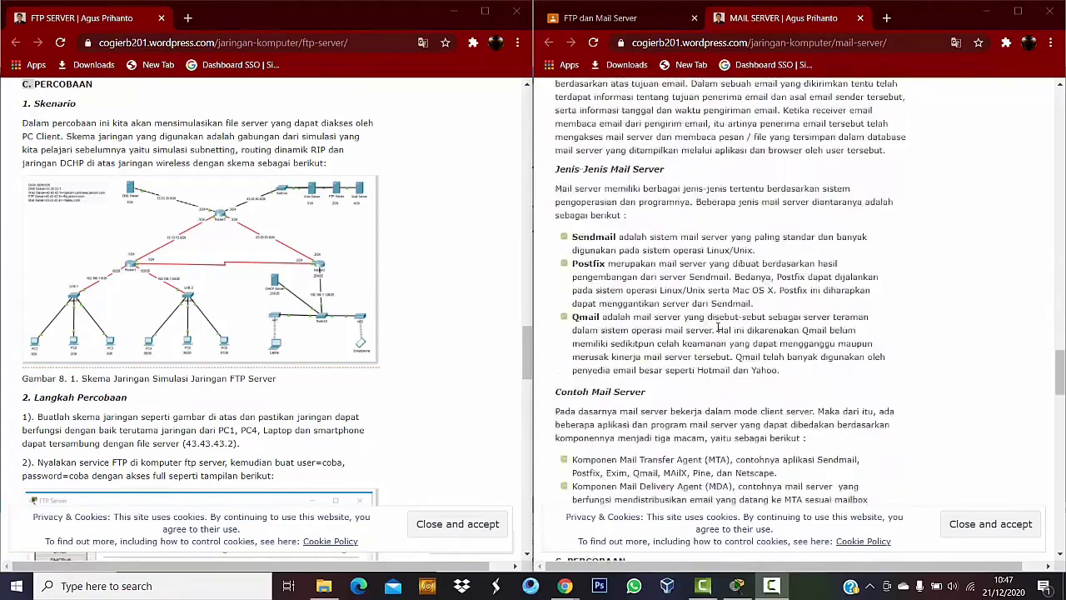
scroll(718, 329, "down", 9)
scroll(725, 335, "up", 4)
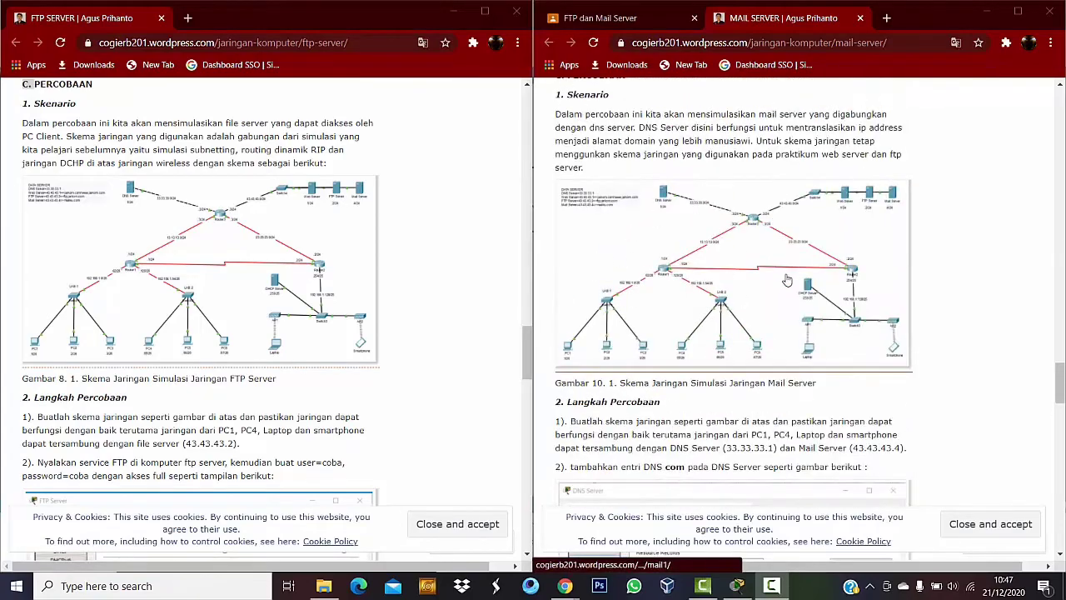
scroll(786, 281, "down", 1)
scroll(275, 267, "down", 3)
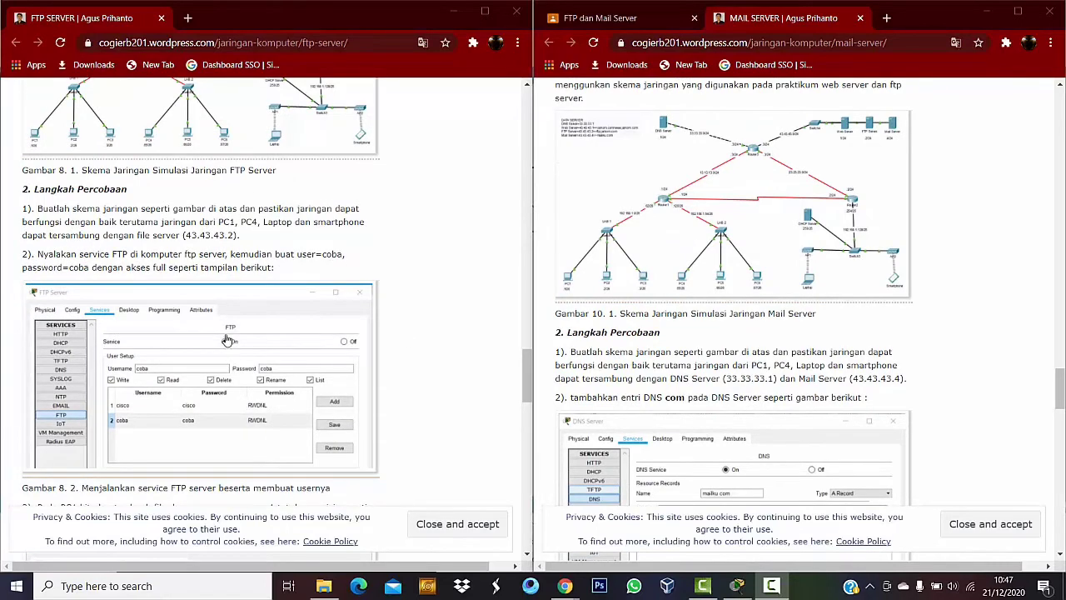
scroll(228, 341, "up", 3)
scroll(183, 327, "down", 3)
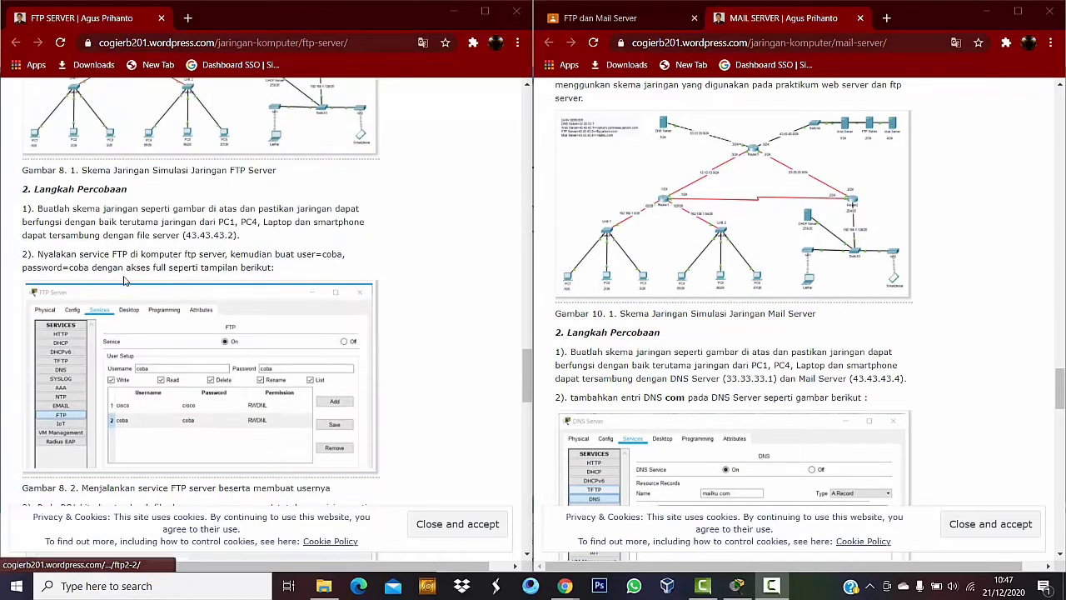
scroll(133, 317, "down", 3)
scroll(152, 297, "down", 4)
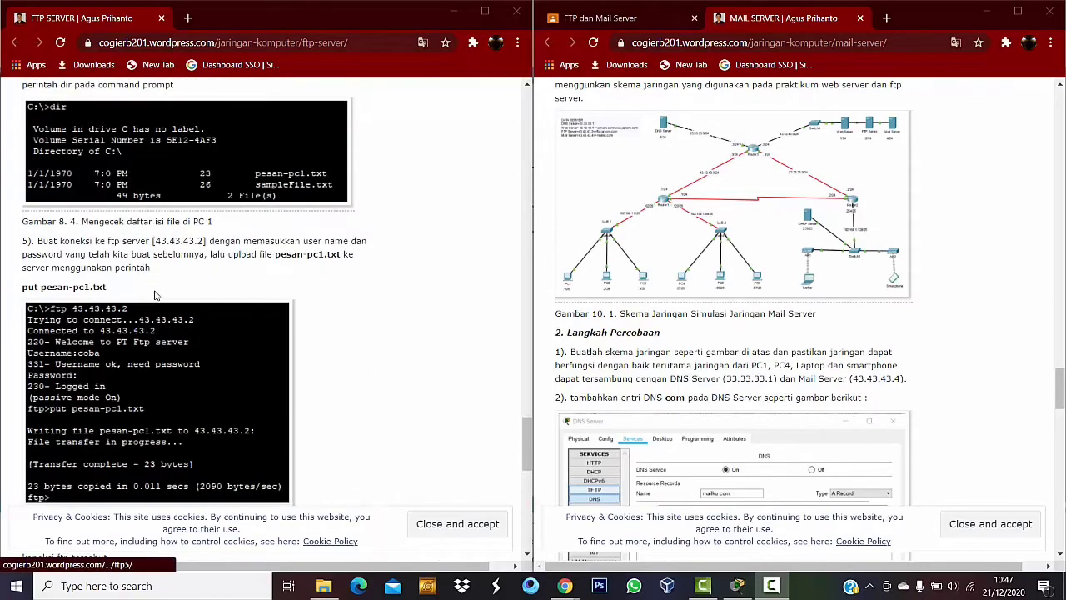
scroll(158, 291, "up", 2)
scroll(159, 292, "up", 2)
scroll(159, 291, "up", 2)
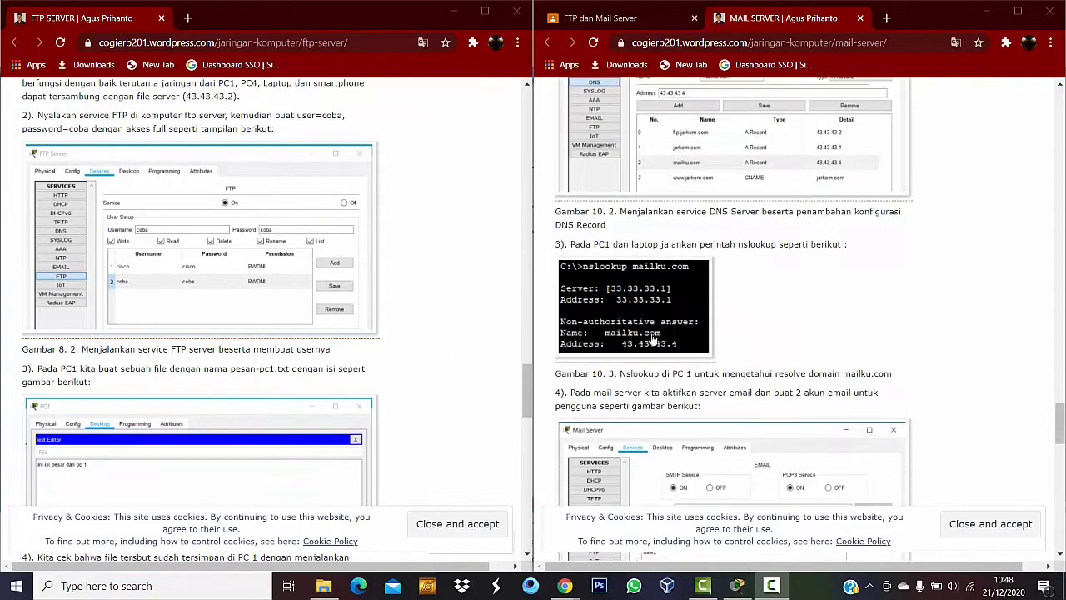
scroll(686, 366, "down", 5)
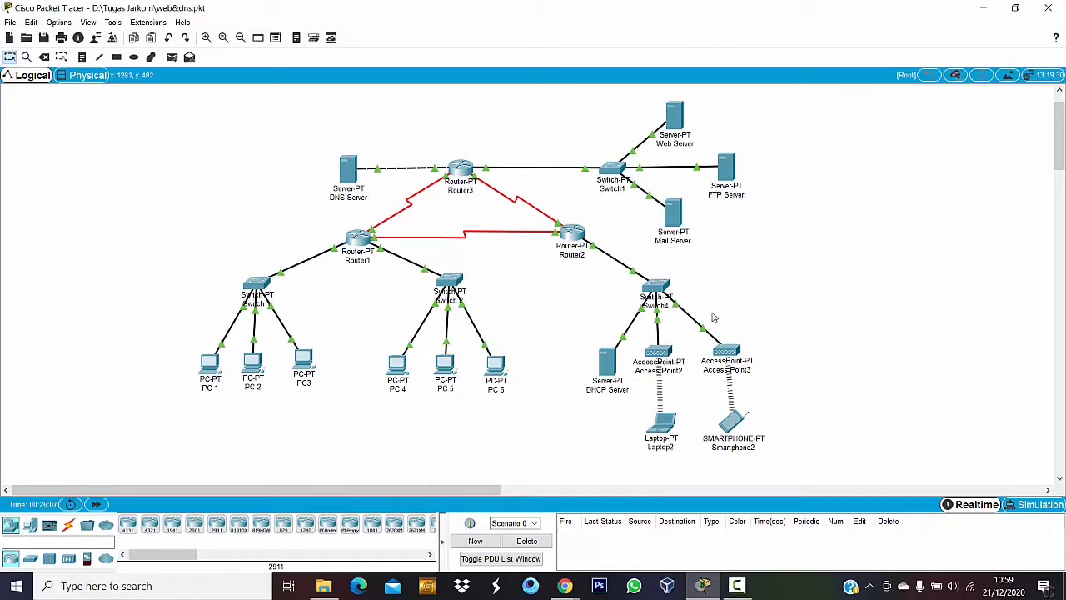
In Cisco Packet Tracer, inspect the FTP service and its cisco and coba user entries on the FTP Server, and close its window.
left_click(725, 173)
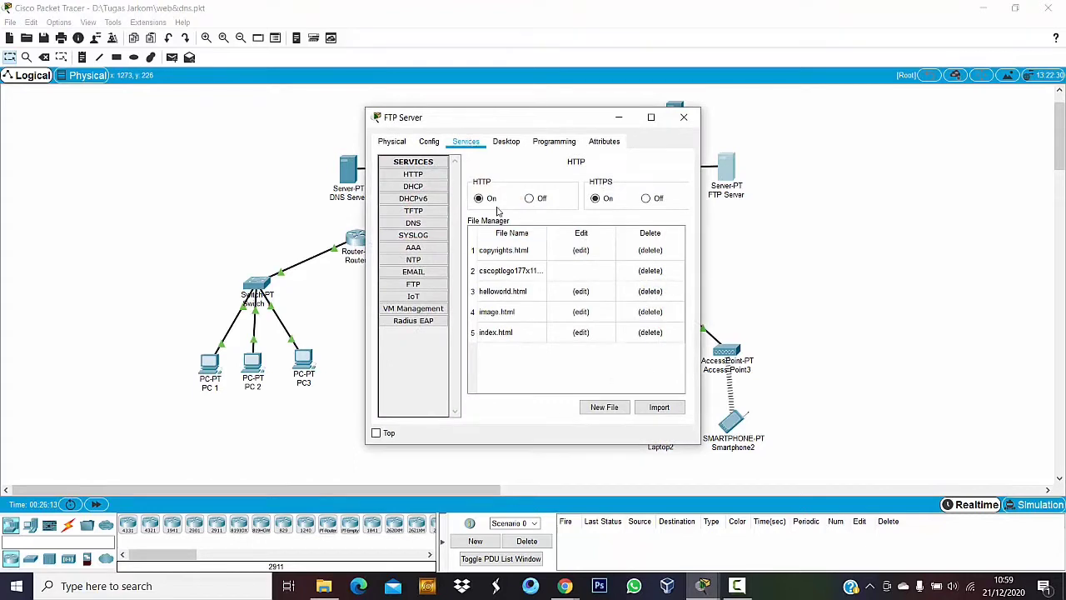
left_click(427, 286)
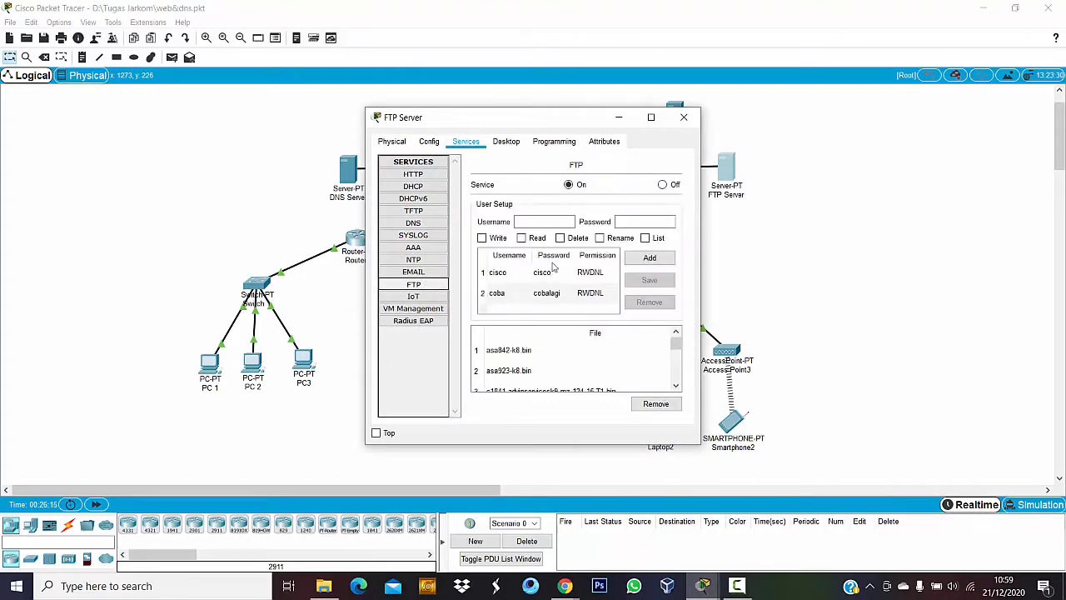
left_click(523, 282)
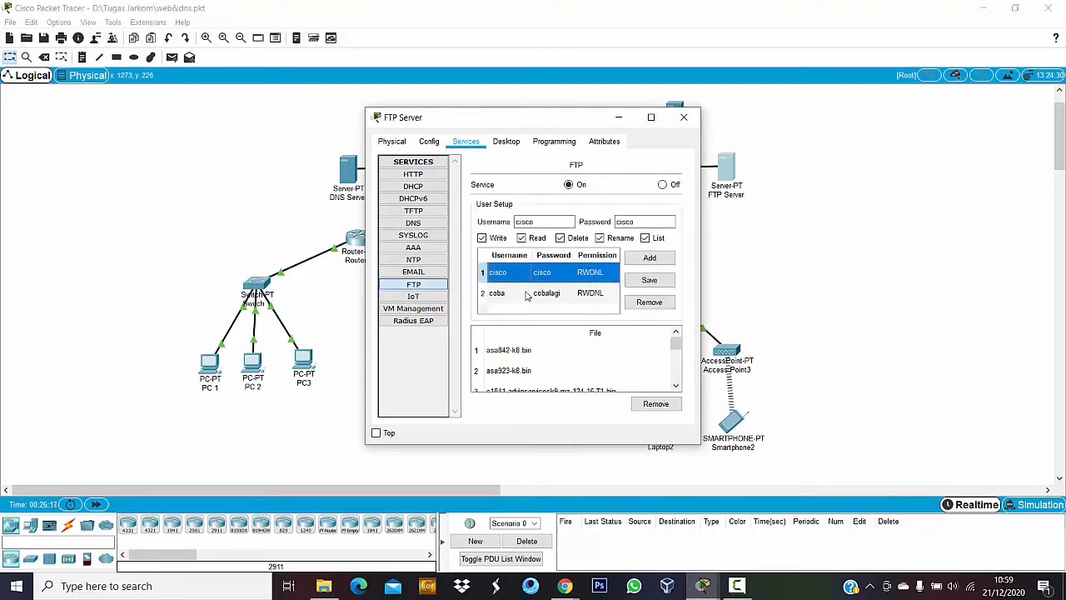
left_click(526, 296)
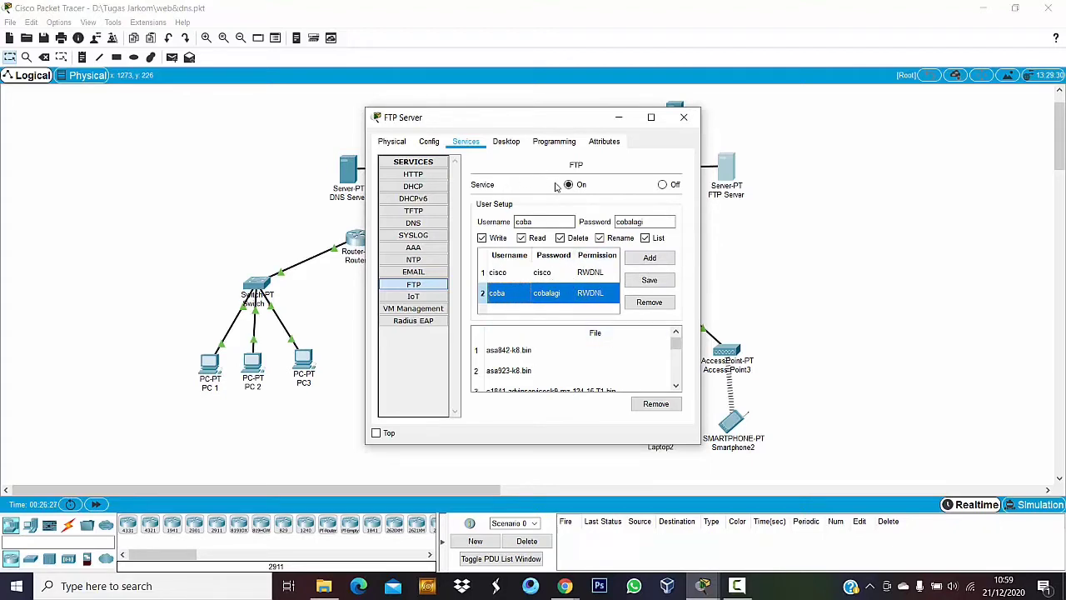
left_click(685, 119)
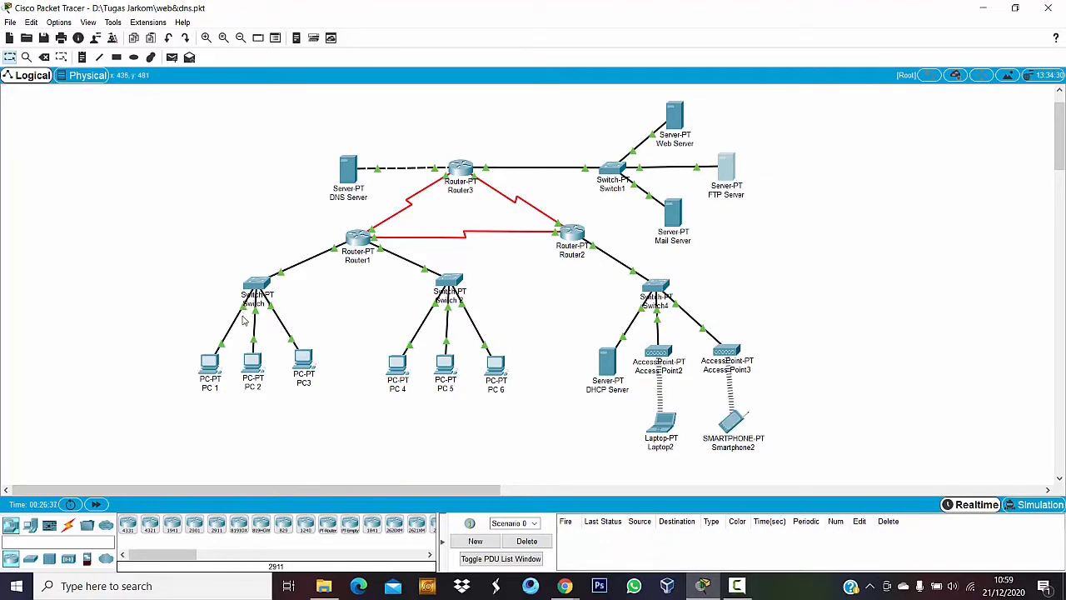
Open PC 1's desktop applications and widen its window to fit five application columns.
left_click(208, 371)
left_click(466, 143)
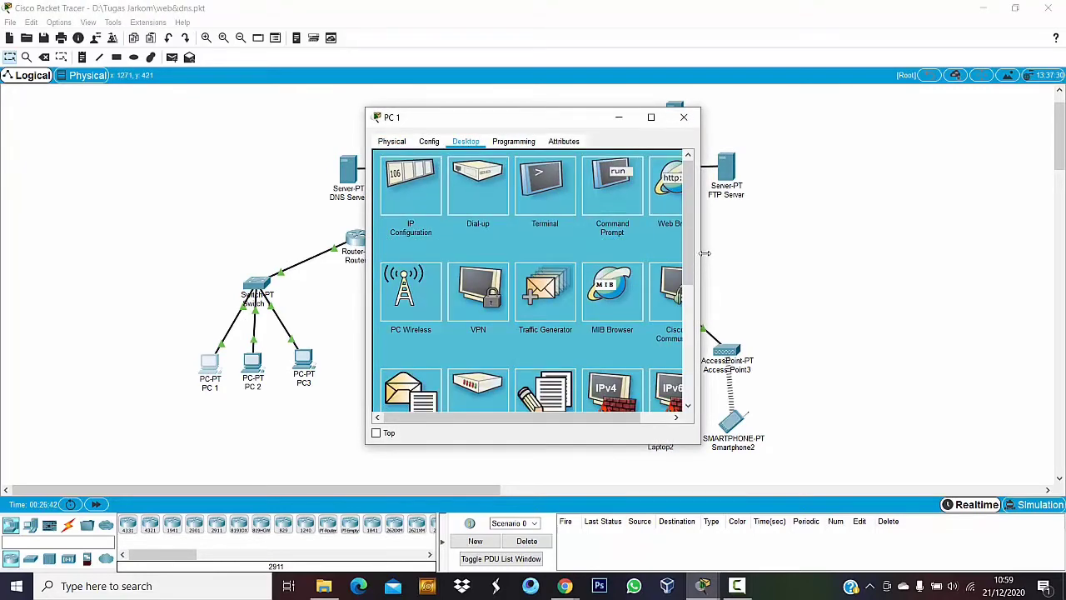
left_click_drag(705, 252, 768, 223)
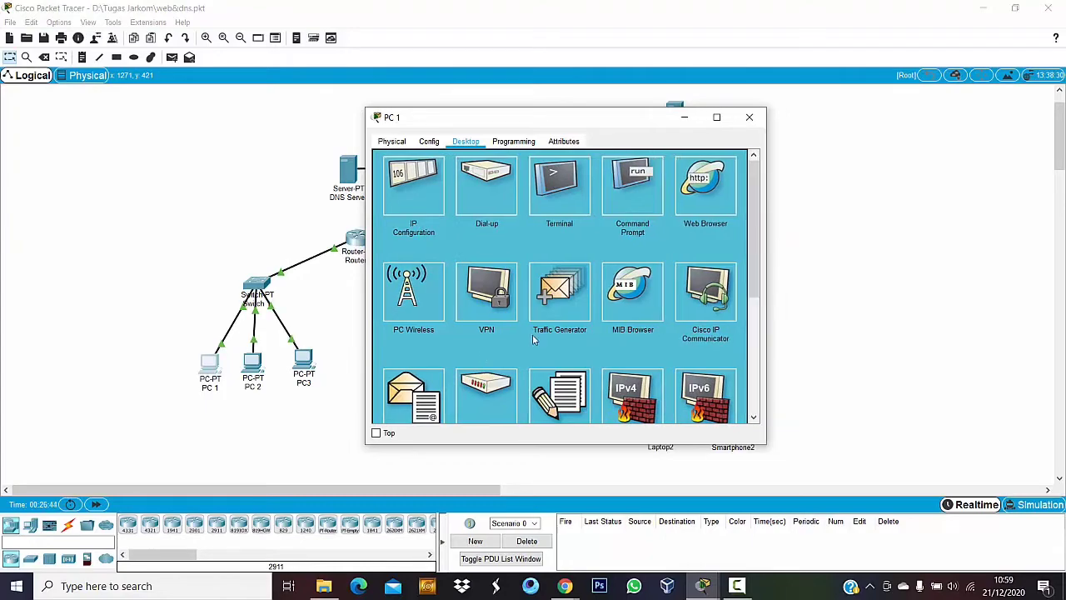
scroll(552, 289, "down", 1)
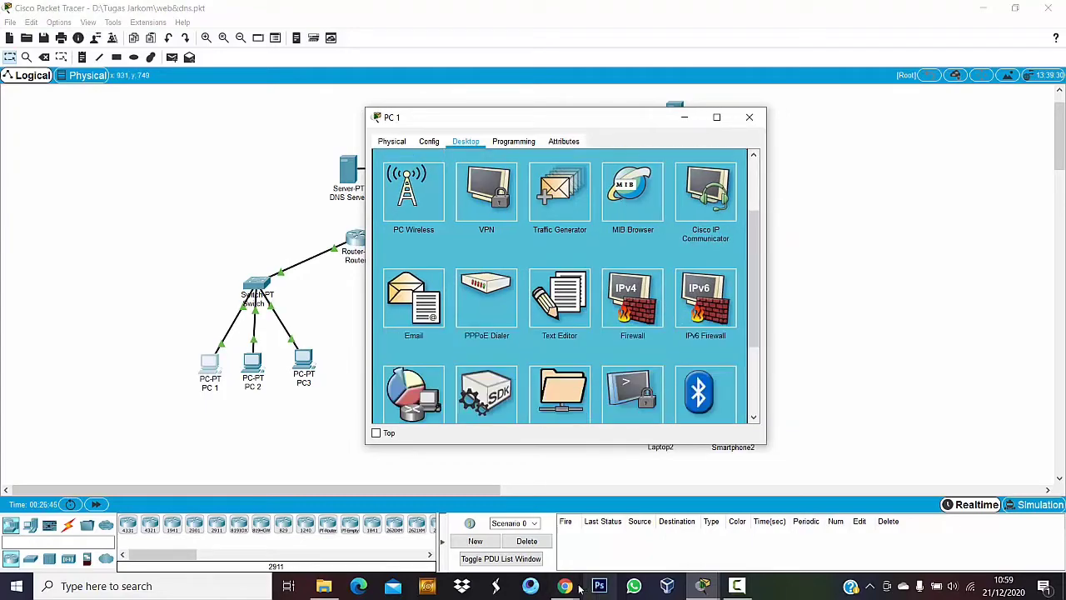
Consult the FTP article in Chrome on creating the text file on PC 1, and return to PC 1's applications in Cisco Packet Tracer.
mouse_move(565, 586)
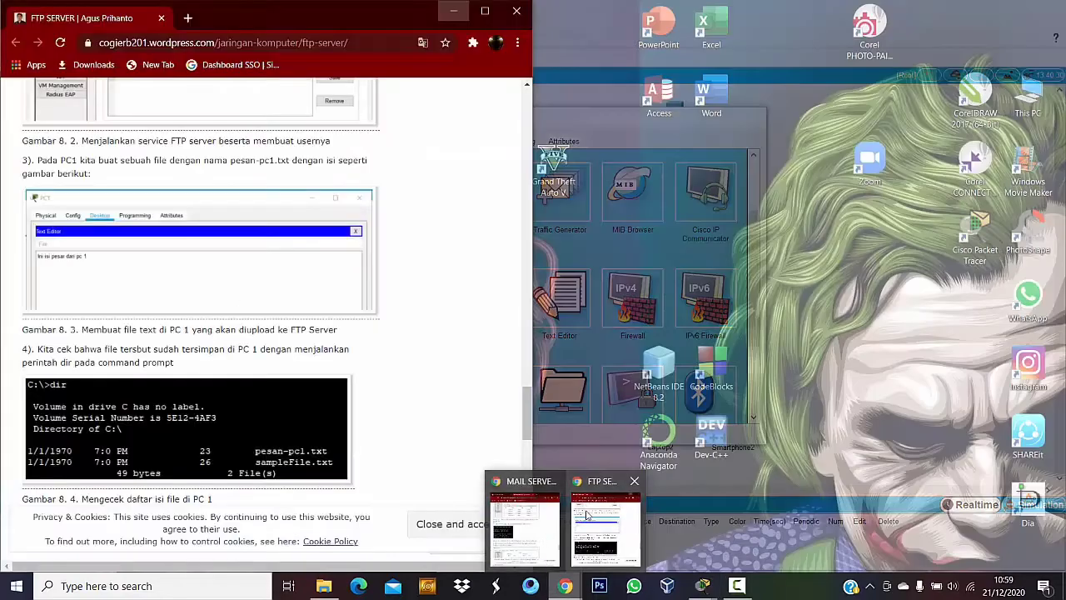
left_click(587, 515)
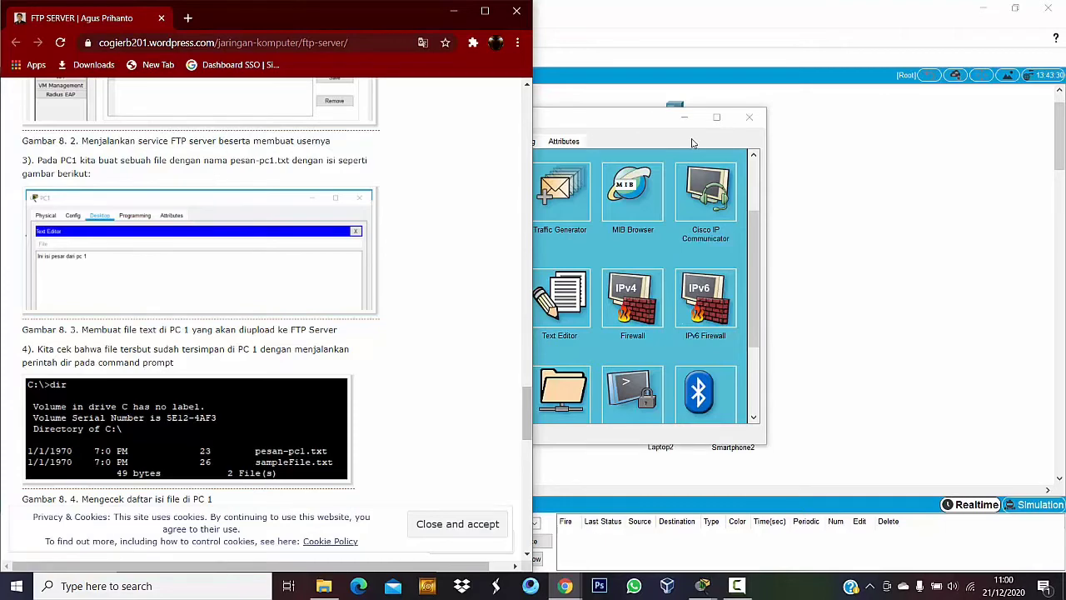
left_click(626, 126)
left_click(458, 17)
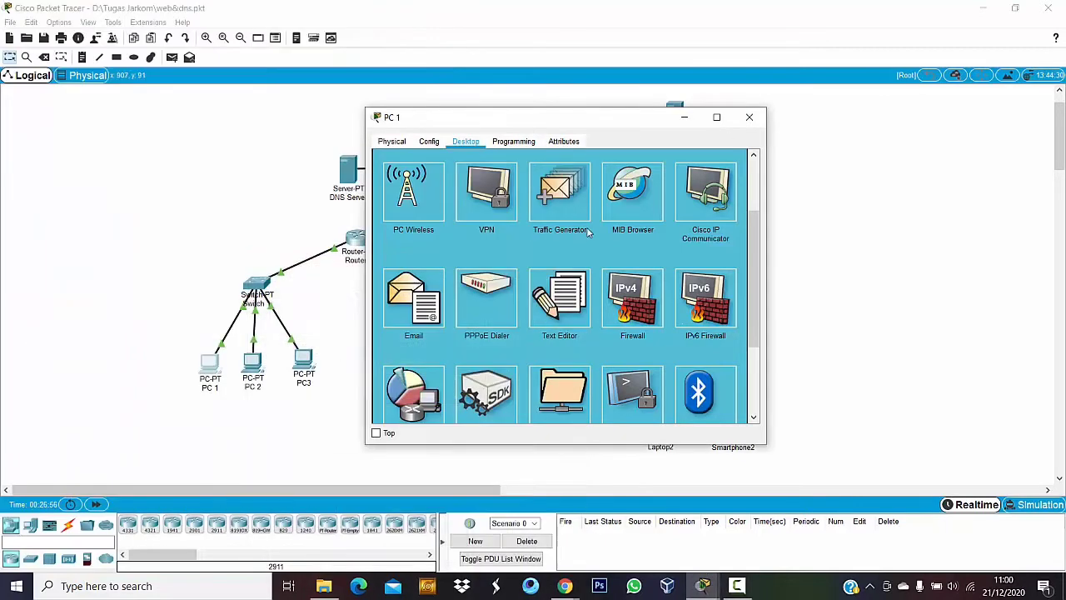
scroll(537, 372, "down", 2)
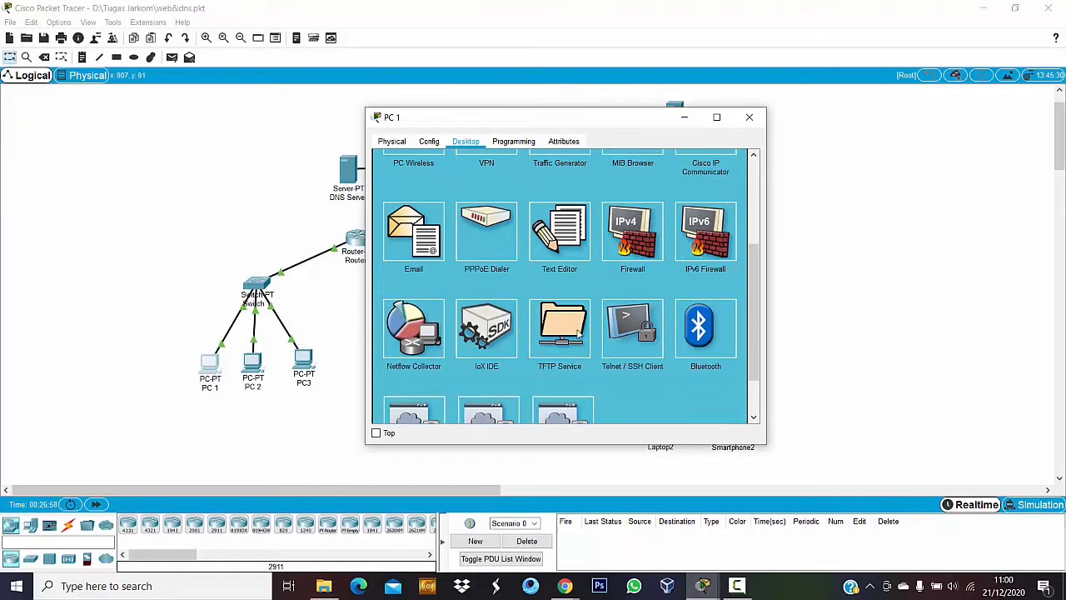
Open the Text Editor on PC 1 and write the message "ini isi pesan dari pc 1".
scroll(500, 300, "up", 2)
left_click(559, 300)
left_click(404, 194)
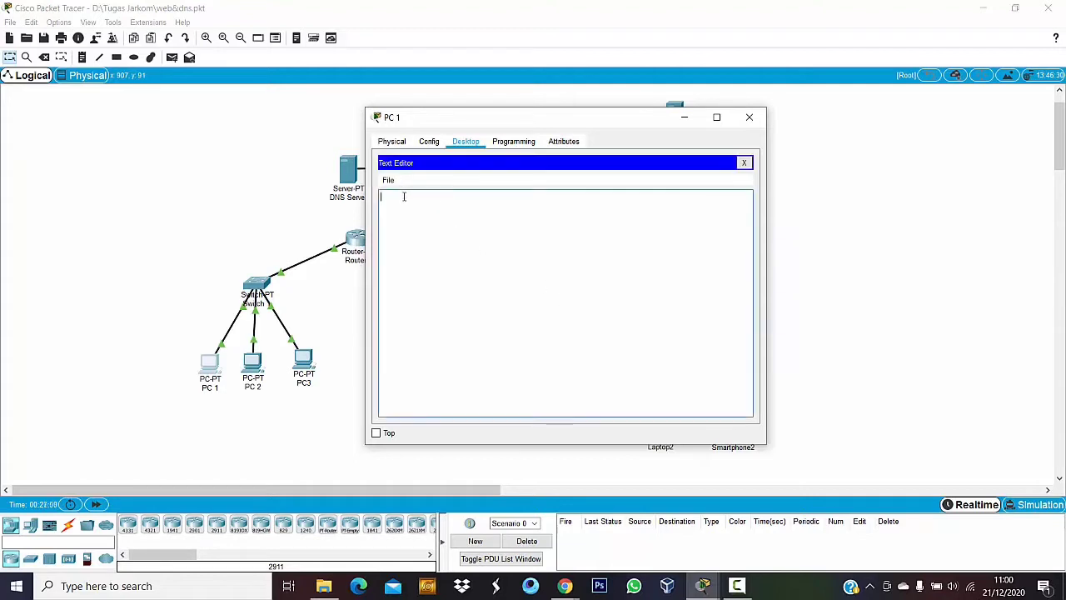
type("ini isi pesan dari pc 1")
Save the message as pesan-pc1.txt, checking the file name in the FTP article in Chrome, and close PC 1's window.
left_click(388, 180)
left_click(406, 221)
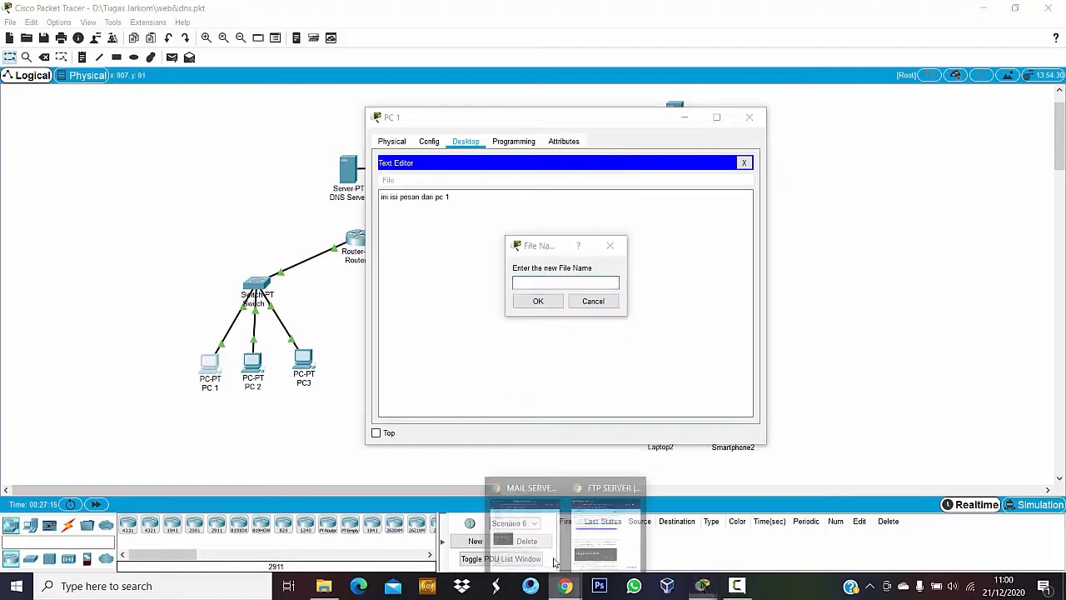
left_click(565, 586)
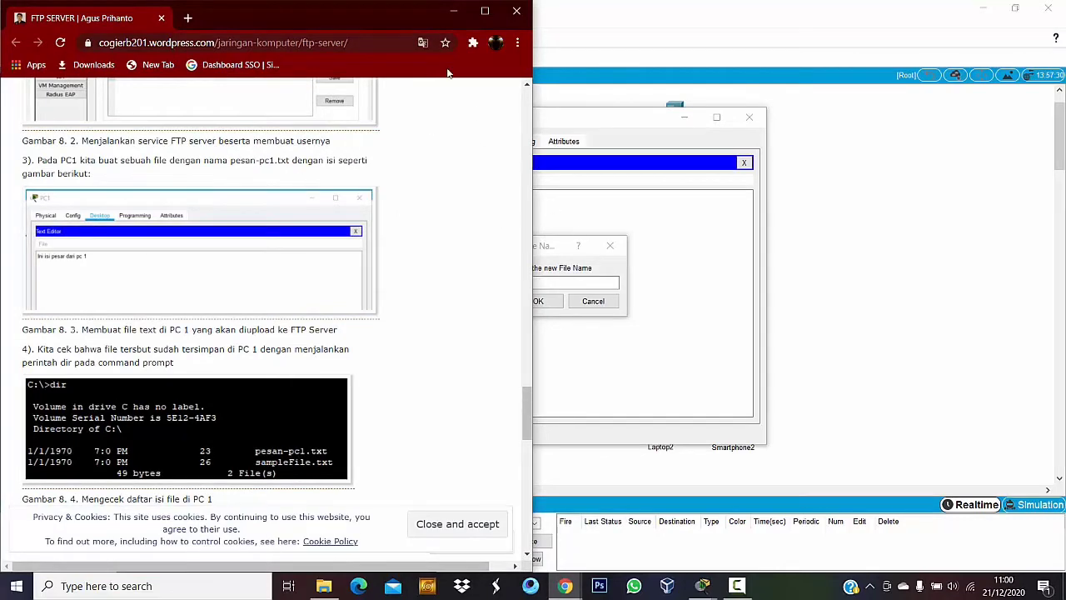
left_click(453, 17)
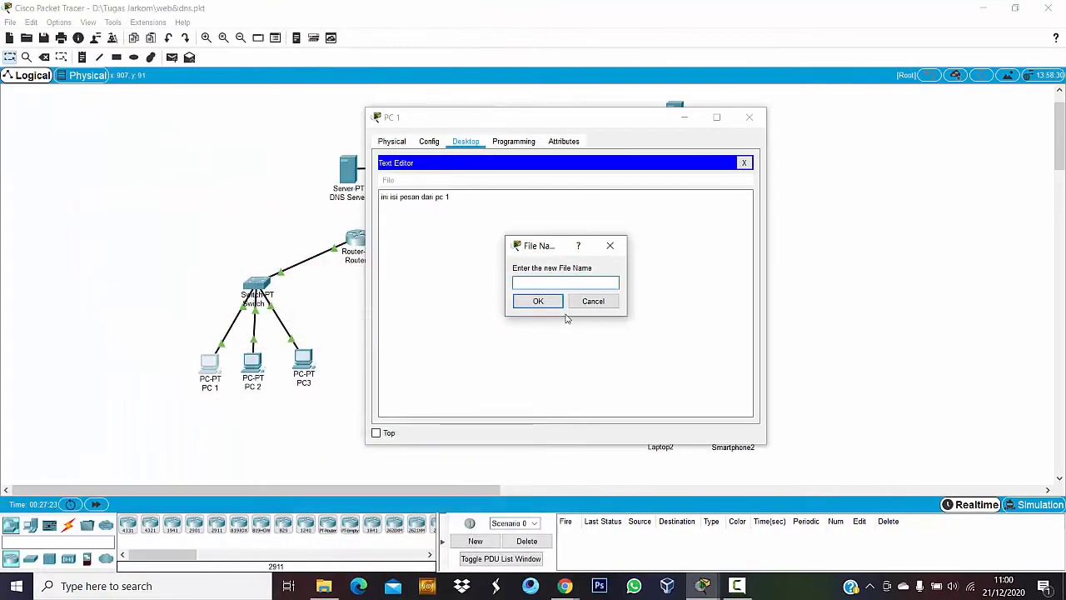
type("pesan-pc1")
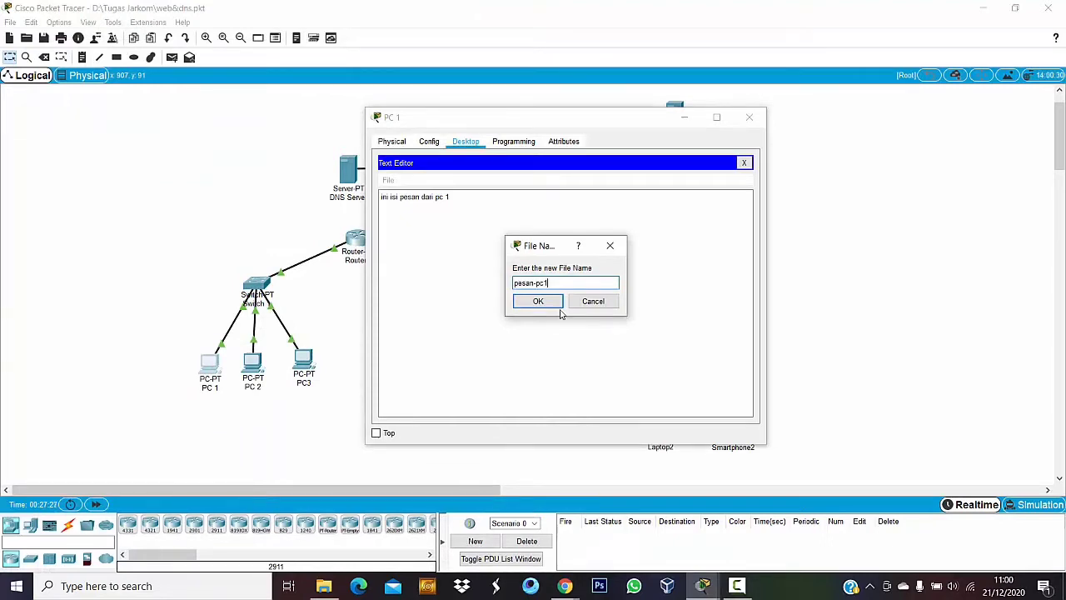
type(".txt")
left_click(537, 302)
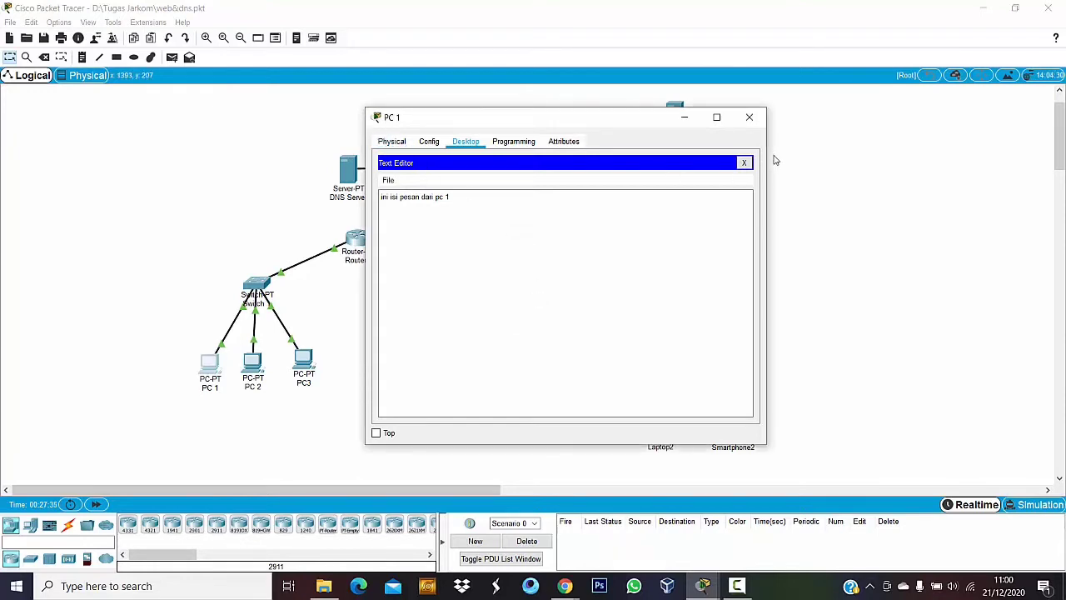
left_click(748, 118)
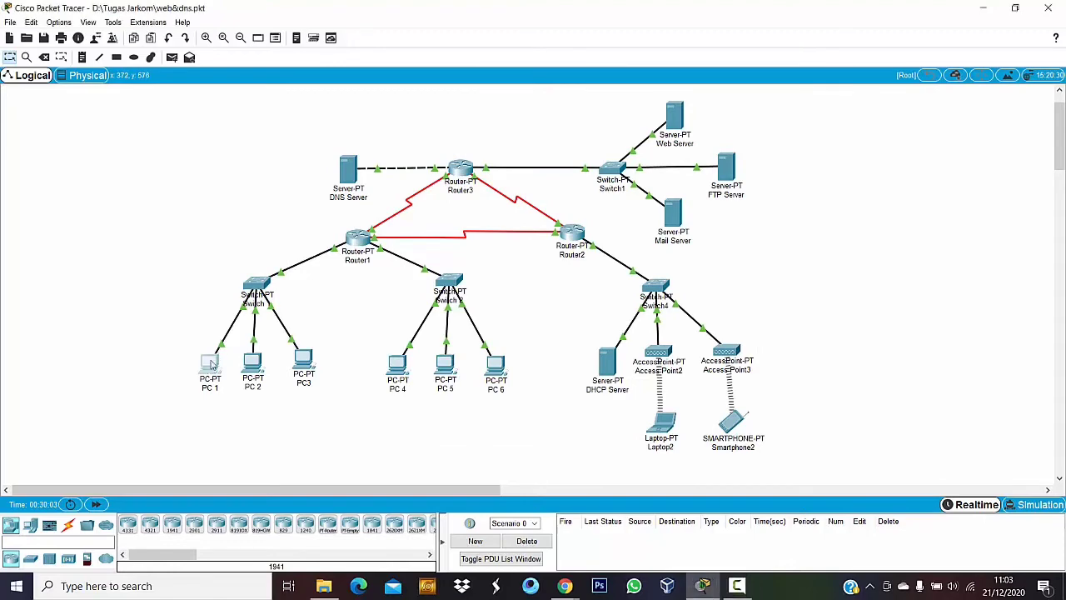
Open the Command Prompt on PC 1 in a widened window and list the files on drive C with dir.
left_click(210, 365)
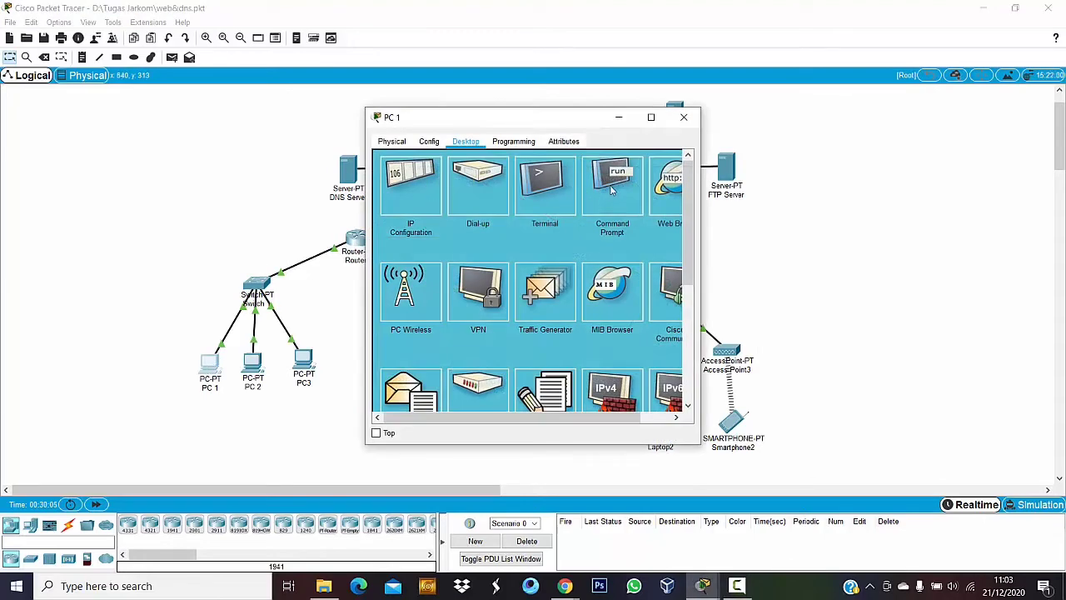
left_click_drag(702, 223, 821, 210)
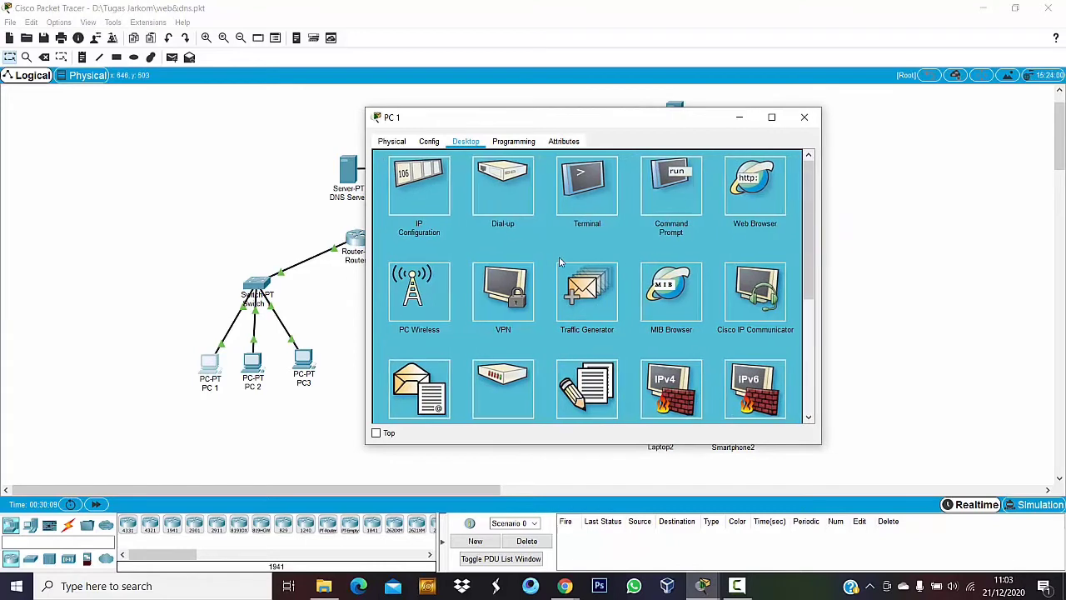
left_click(671, 183)
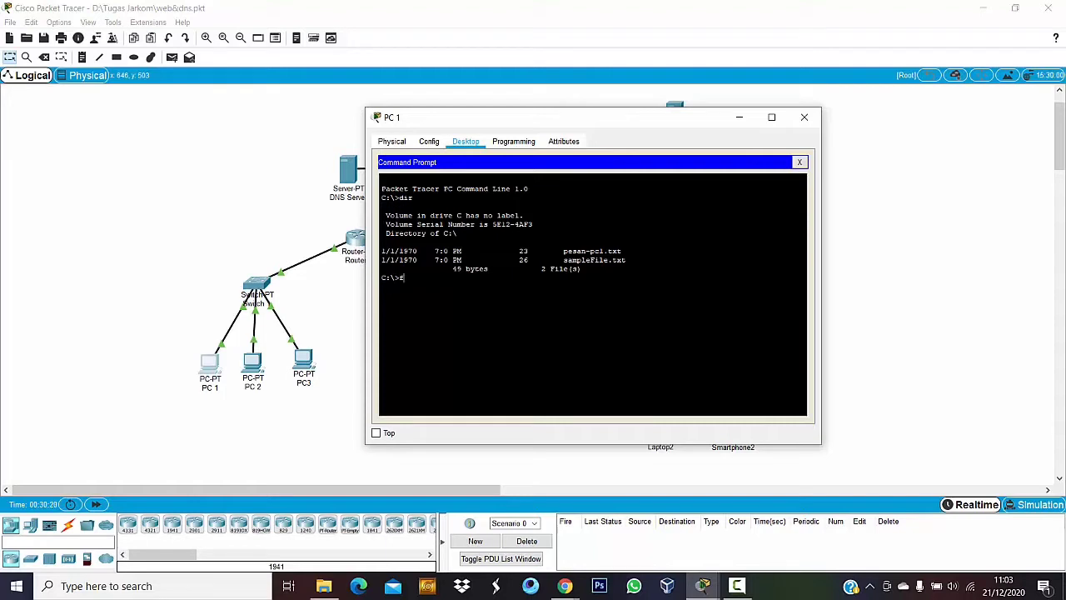
Connect PC 1 to the FTP server at 43.43.43.2 and log in as coba with the account password.
type("tp 43.43.43.2")
key("Return")
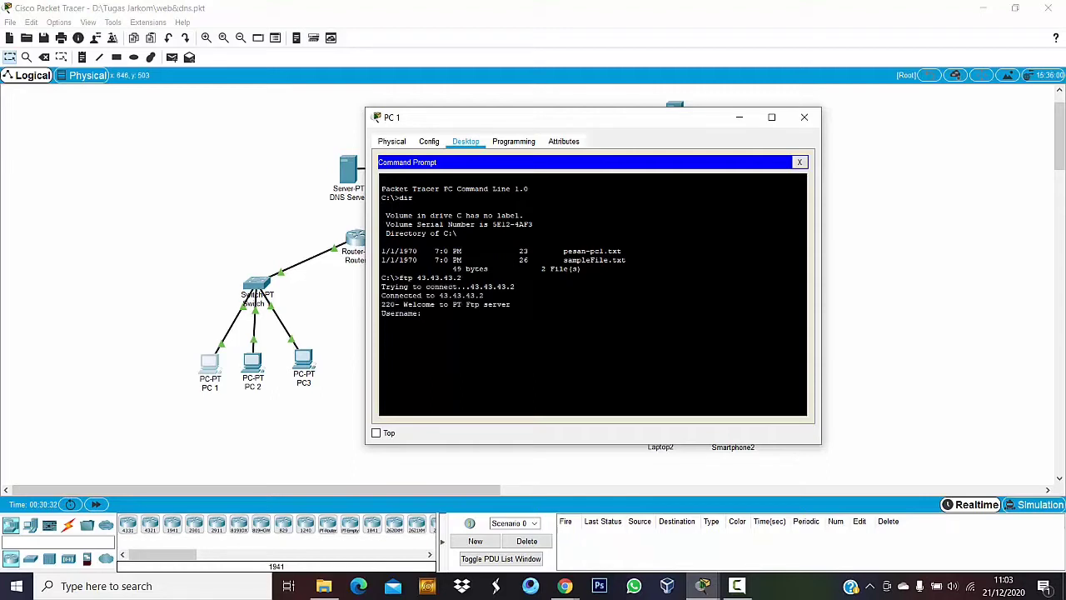
type("coba")
key("Return")
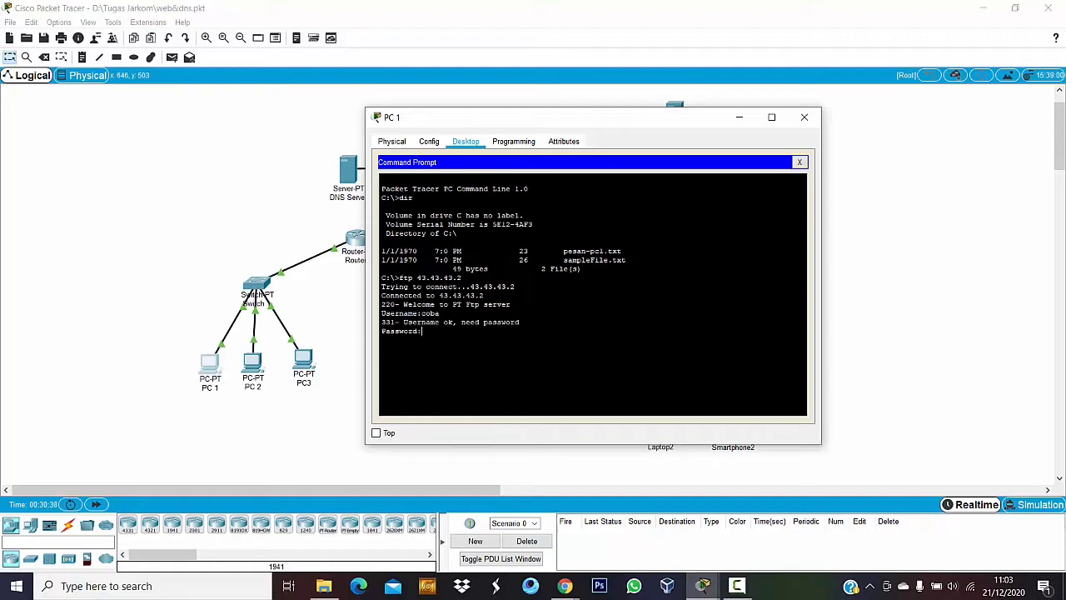
key("Return")
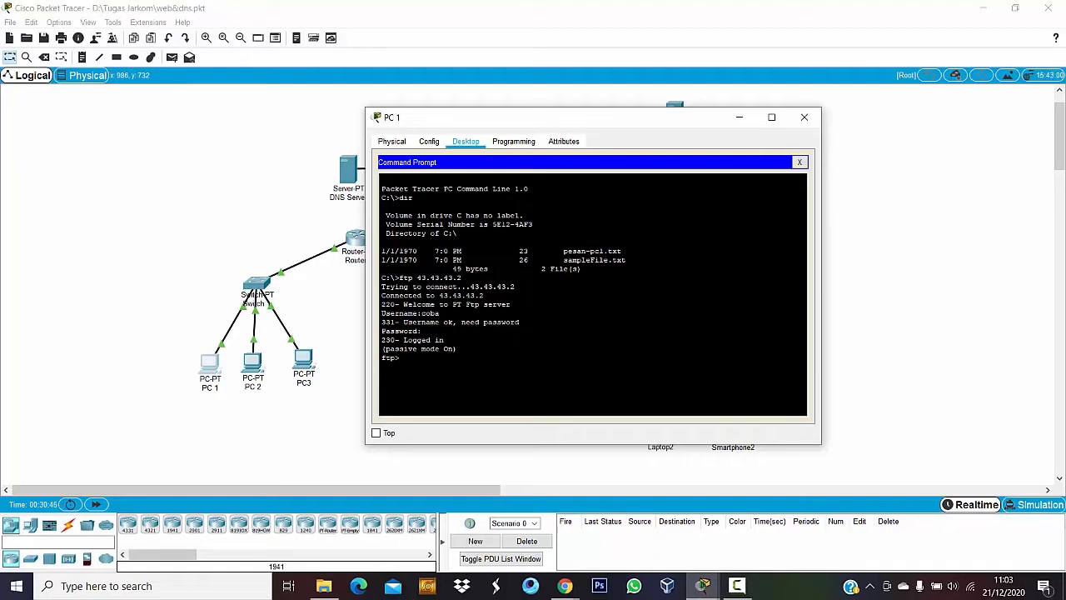
Upload pesan-pc1.txt from PC 1 to the FTP server with the put command.
type("put pes")
type("an-pc1.txt")
key("Return")
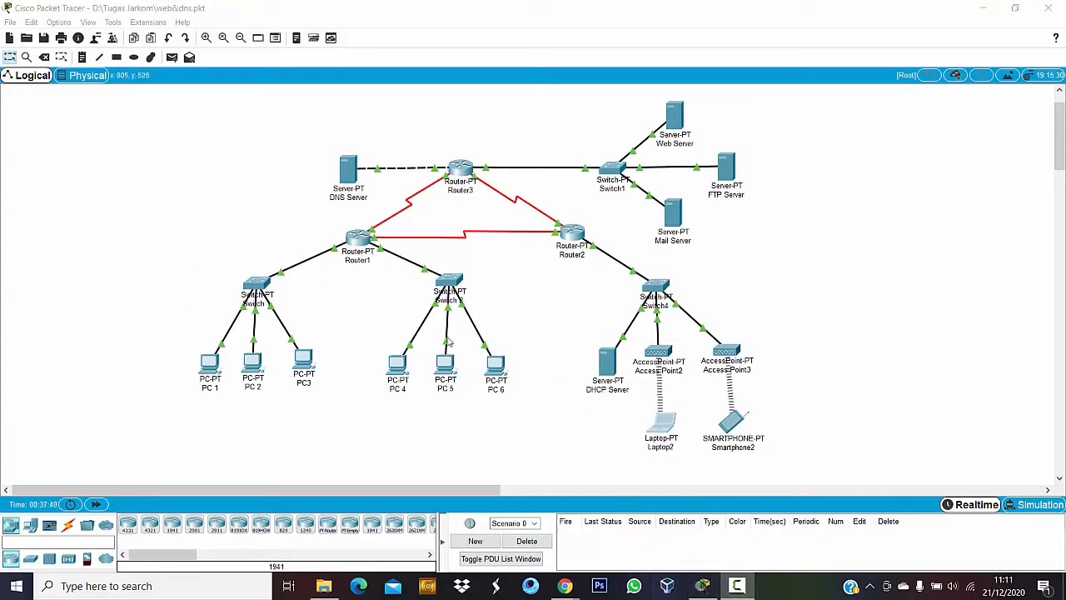
From the Command Prompt on Laptop2, connect to the FTP server at 43.43.43.2 and log in as coba with the account password.
left_click(663, 427)
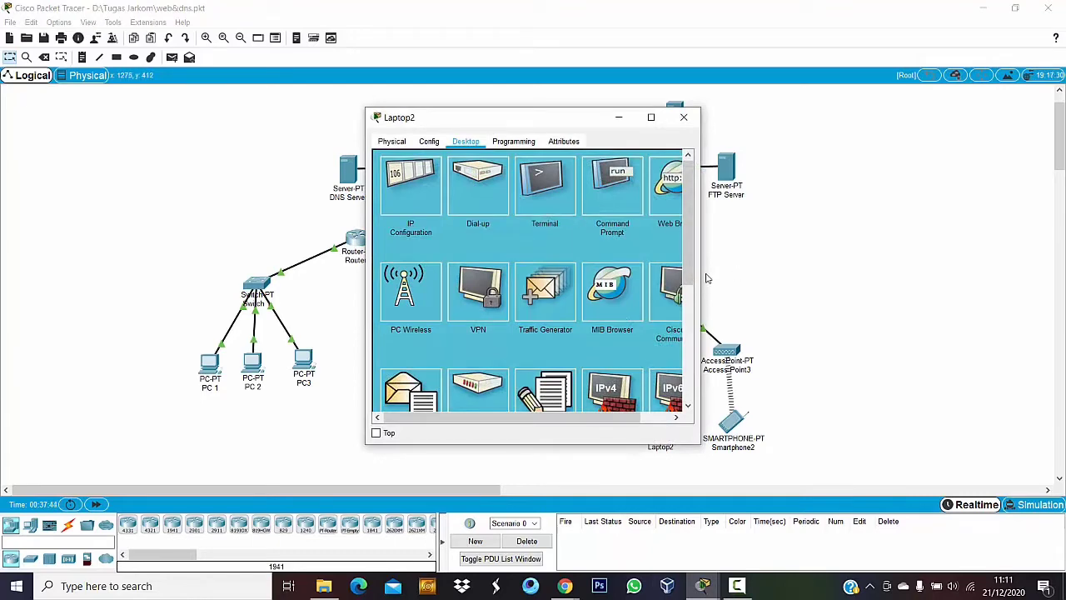
left_click_drag(700, 279, 791, 279)
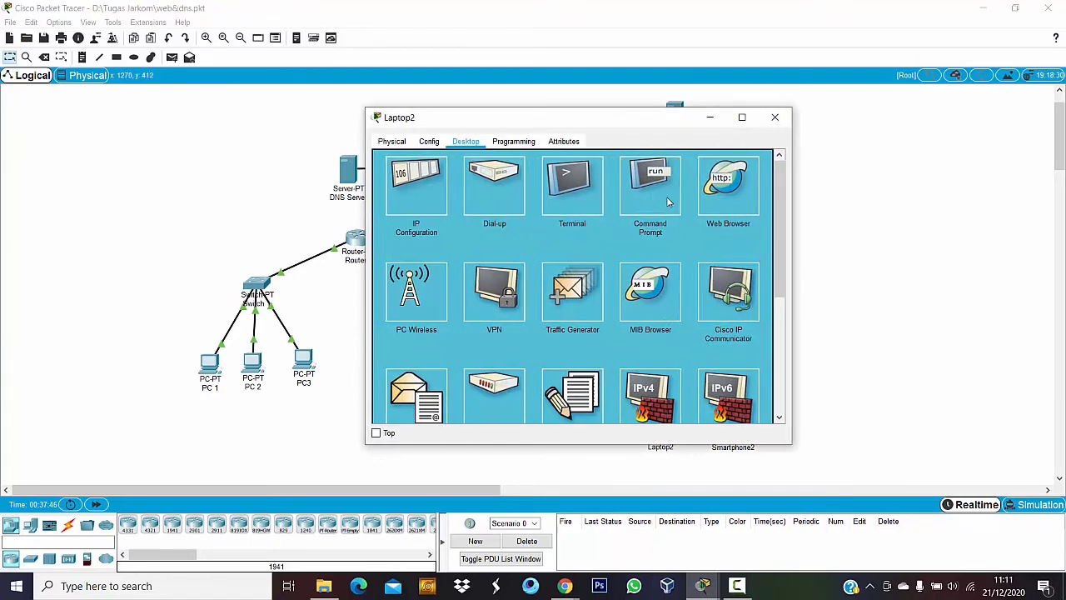
left_click(650, 183)
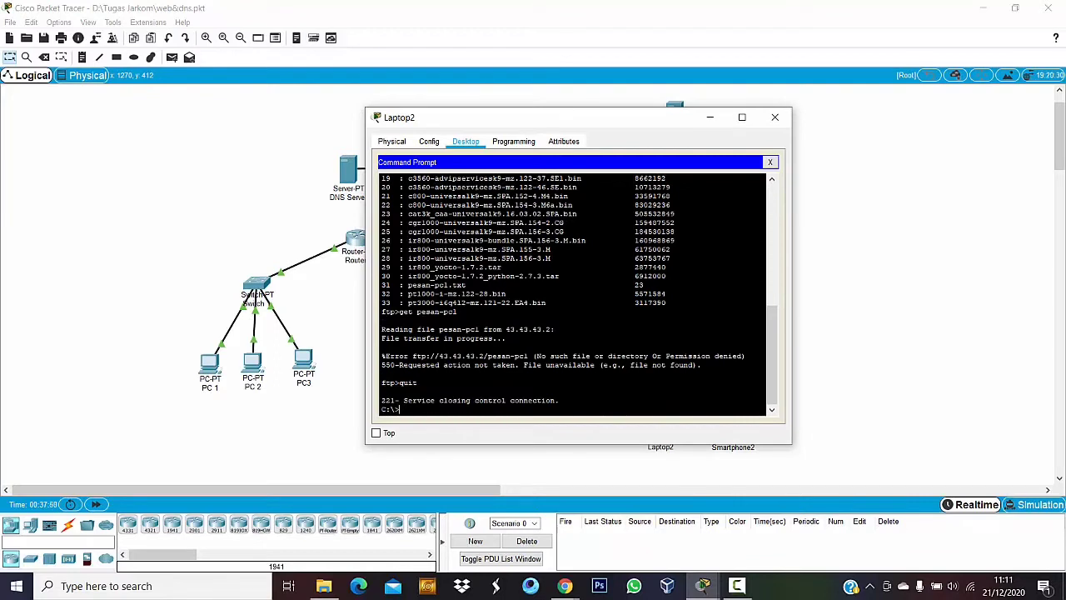
type("ftp 43.43.43.2")
key("Return")
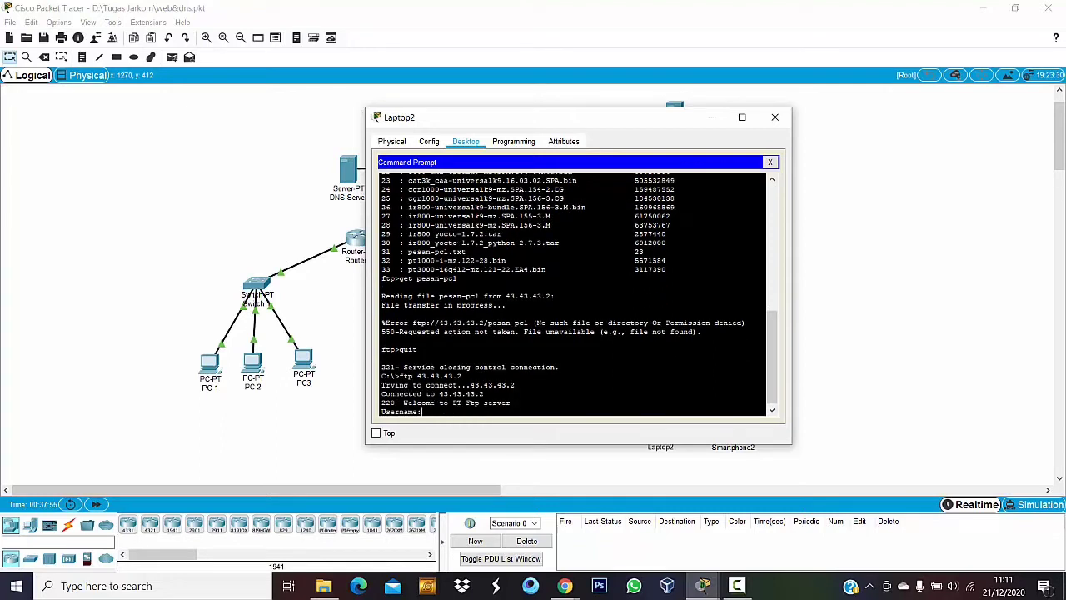
type("coba")
key("Return")
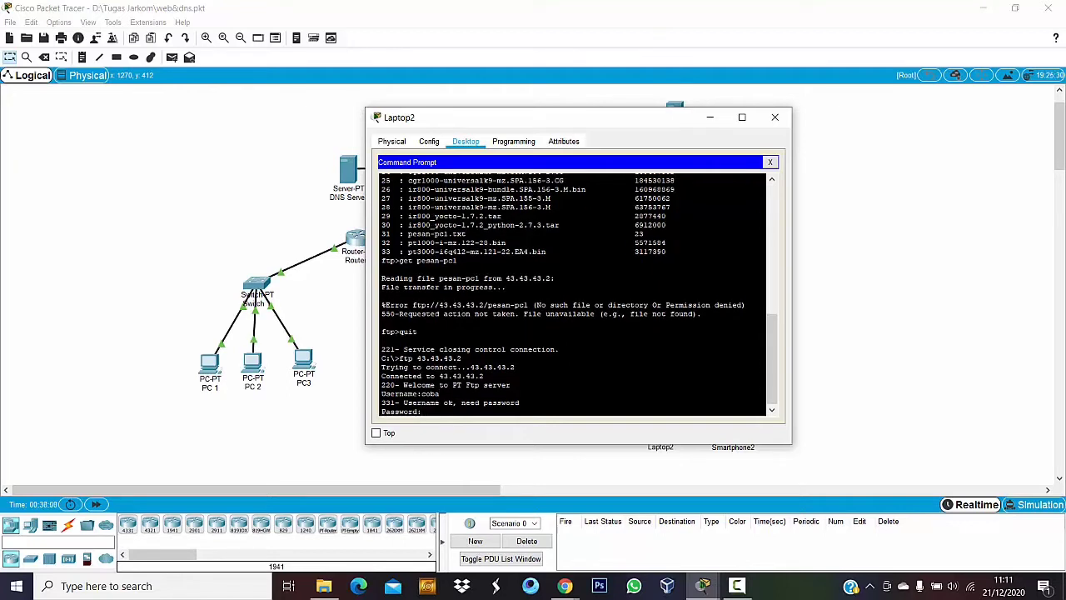
key("Return")
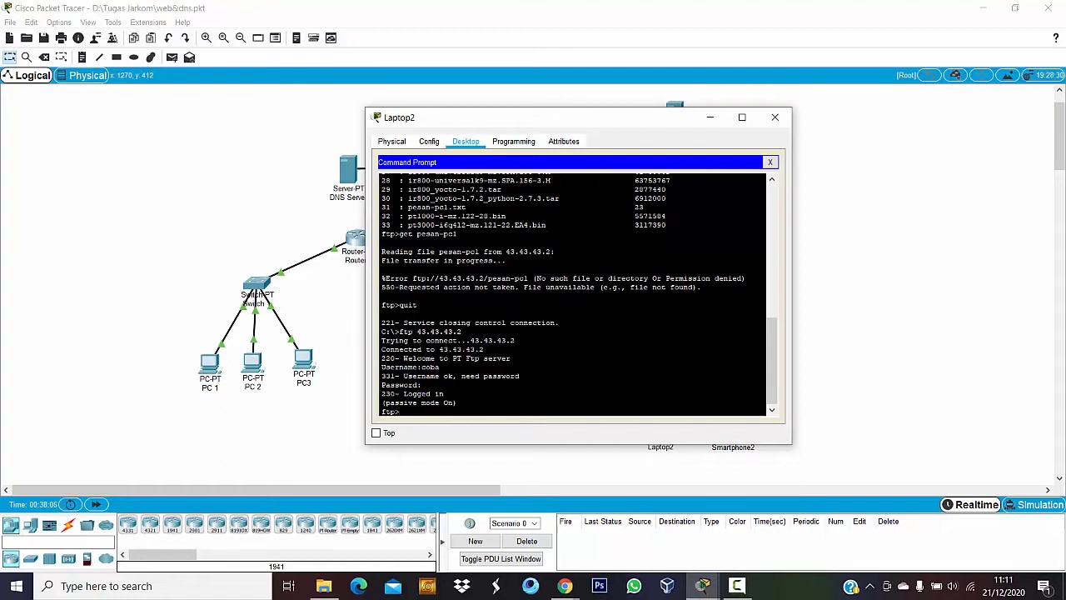
List the files on the FTP server and download pesan-pc1.txt to Laptop2 with the get command.
type("dir")
key("Return")
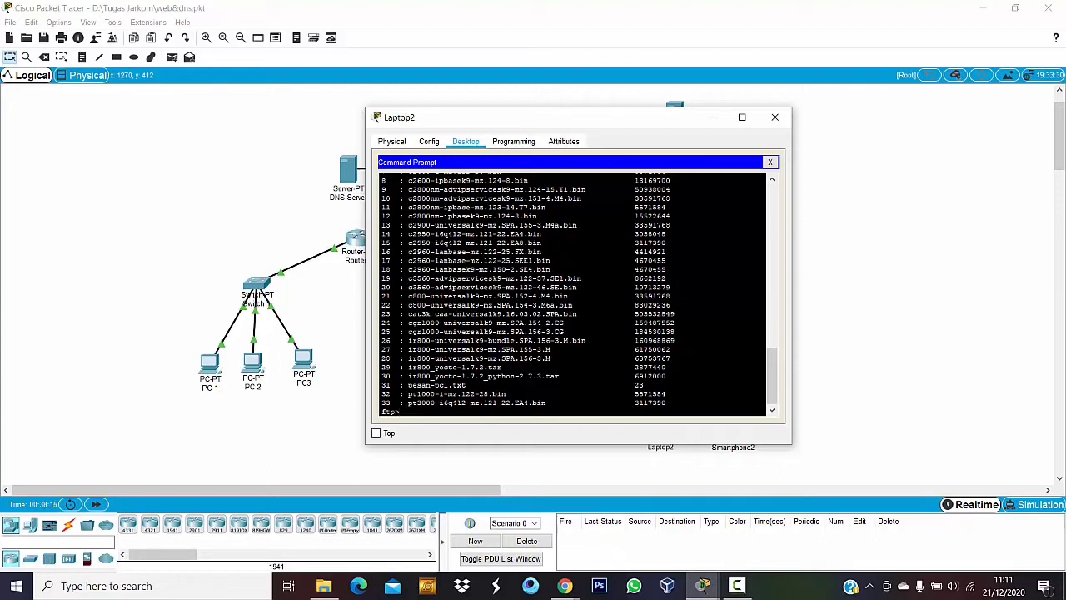
type("get pesan-pcl.txt")
key("Return")
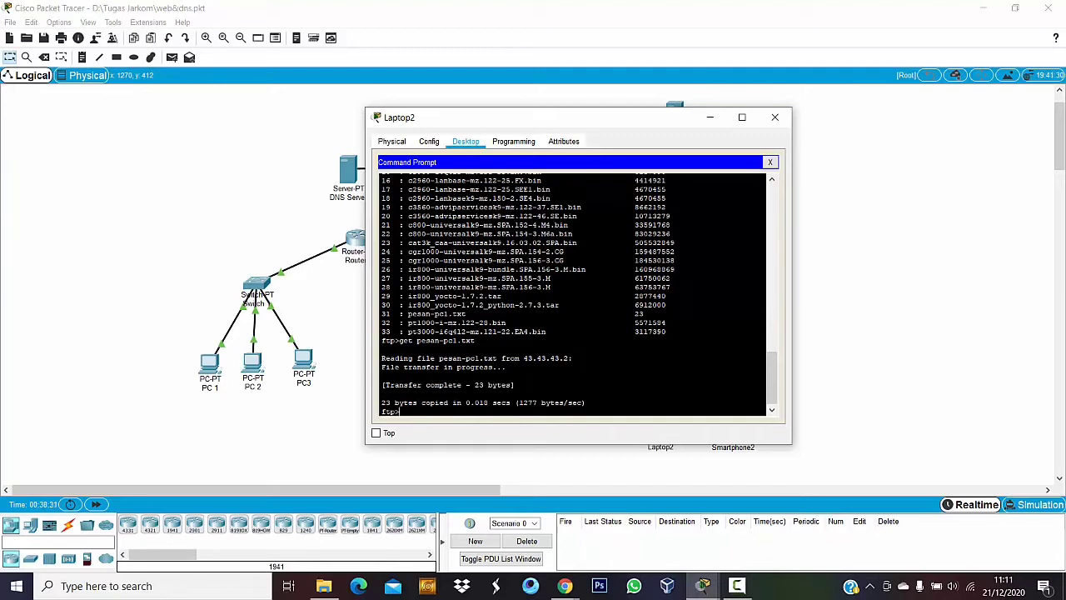
Quit the FTP session, list Laptop2's local files with dir, and close the Command Prompt.
type("quit")
key("Return")
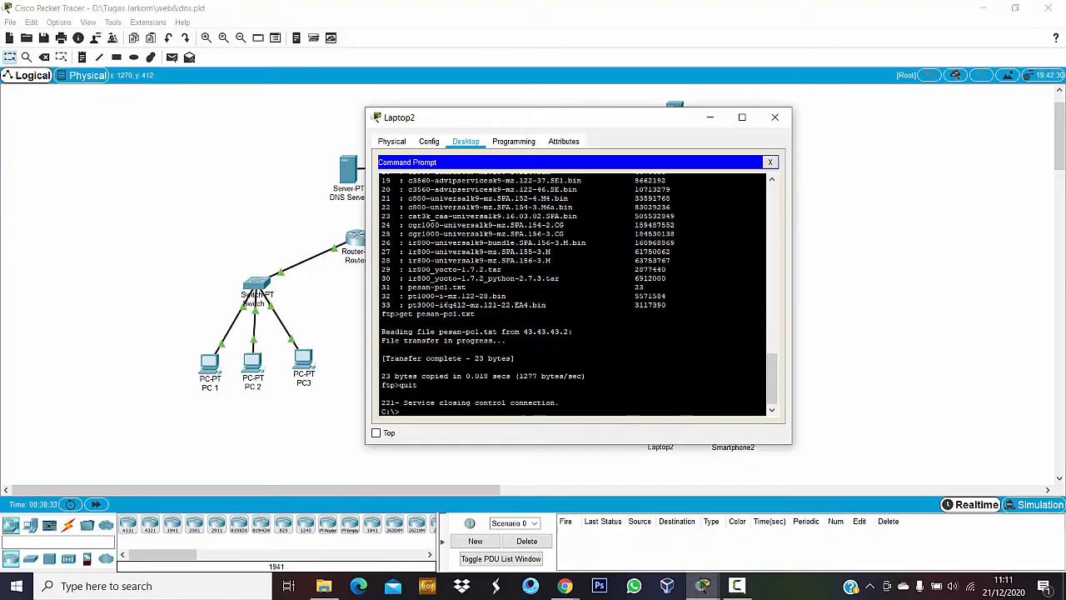
type("dir")
key("Return")
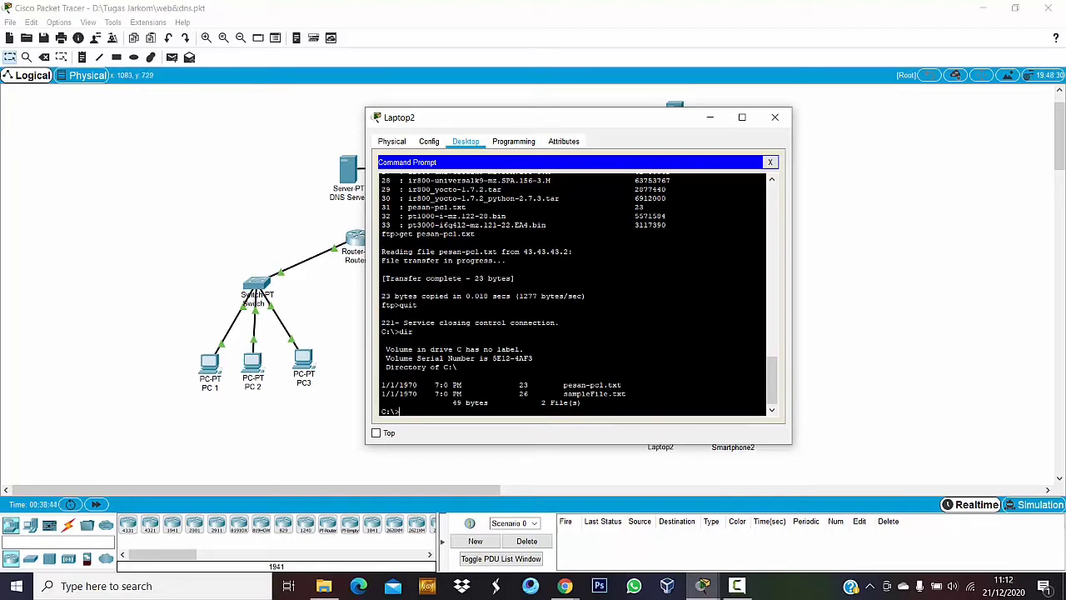
left_click(768, 163)
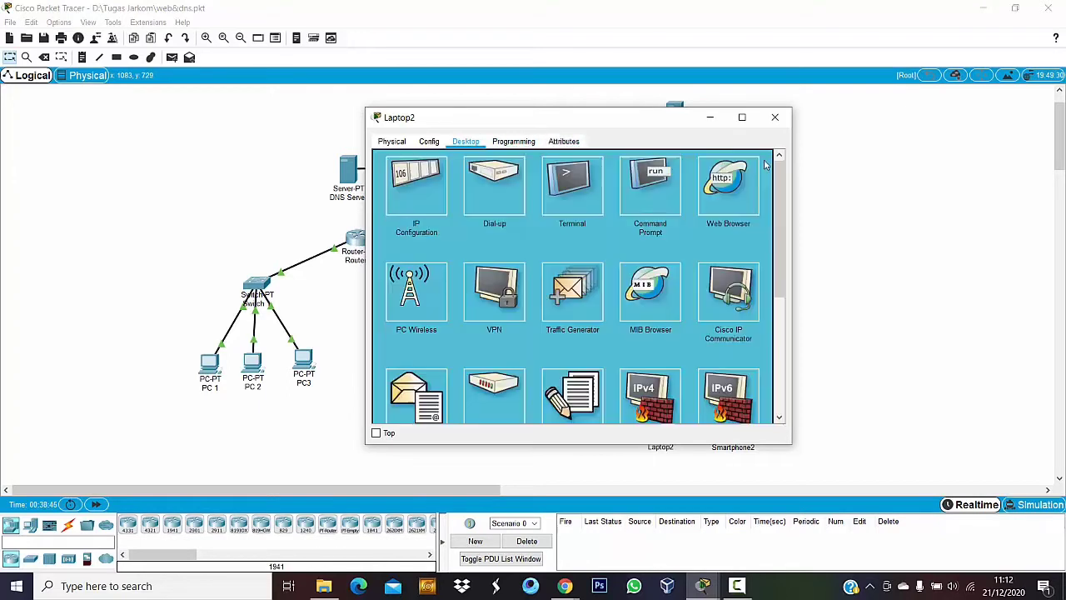
Open the downloaded pesan-pc1.txt in the Text Editor on Laptop2.
scroll(607, 300, "down", 3)
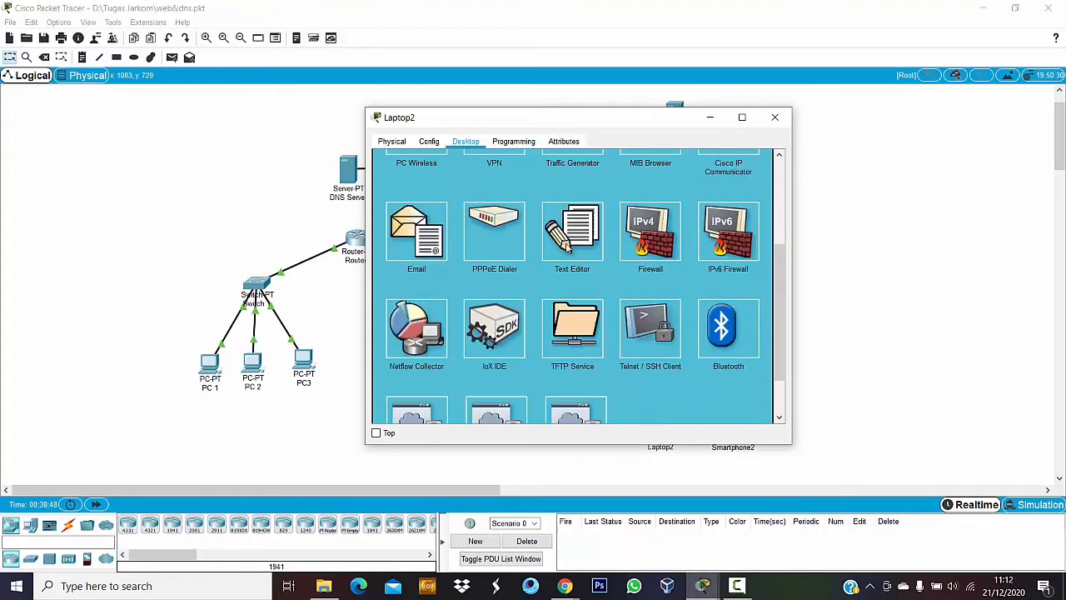
left_click(569, 245)
left_click(389, 182)
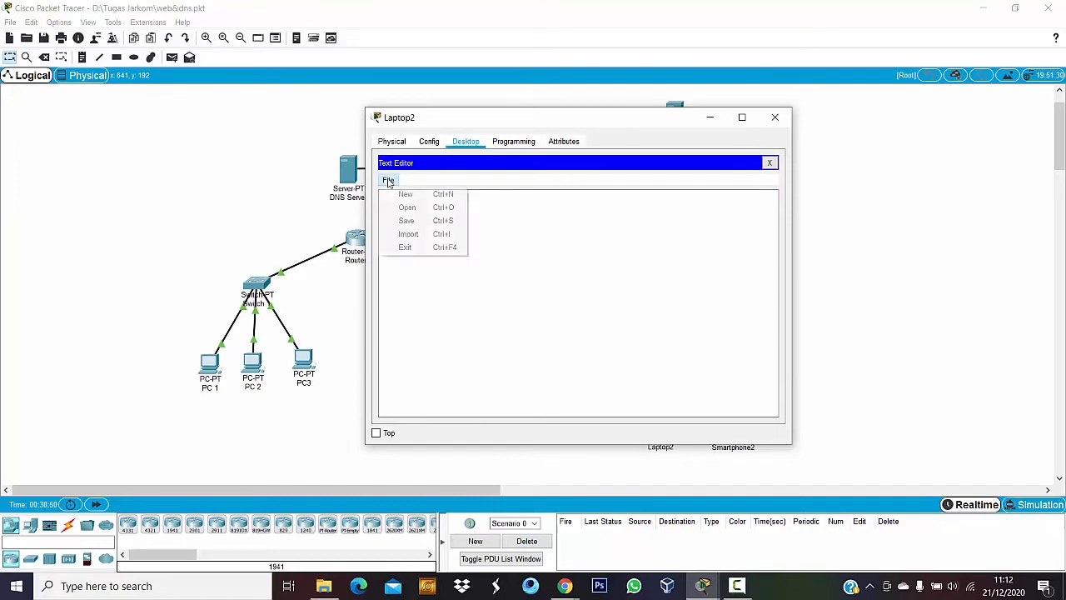
left_click(421, 208)
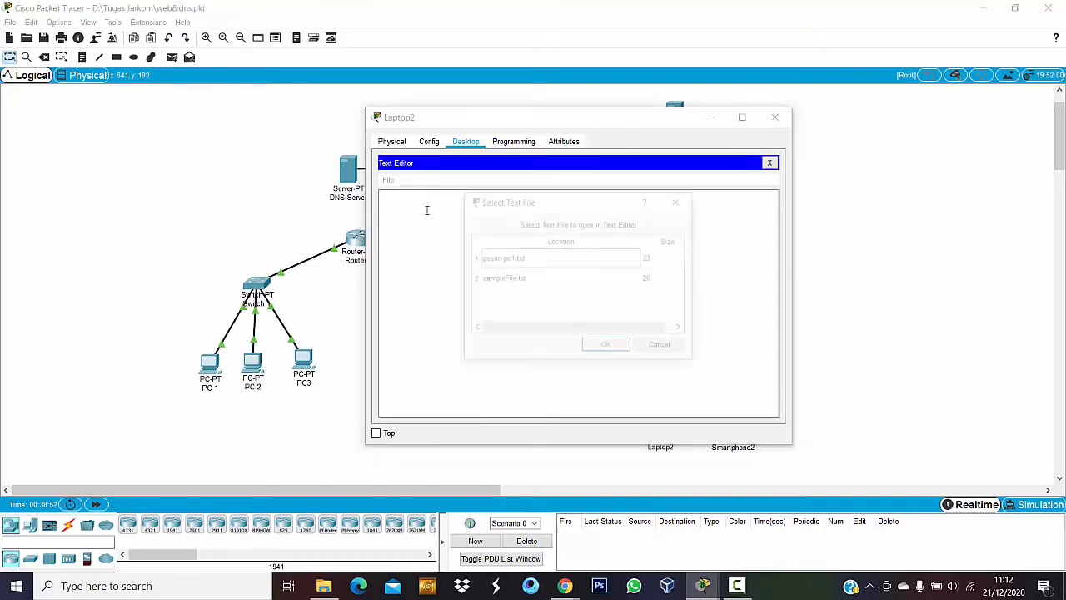
left_click(535, 261)
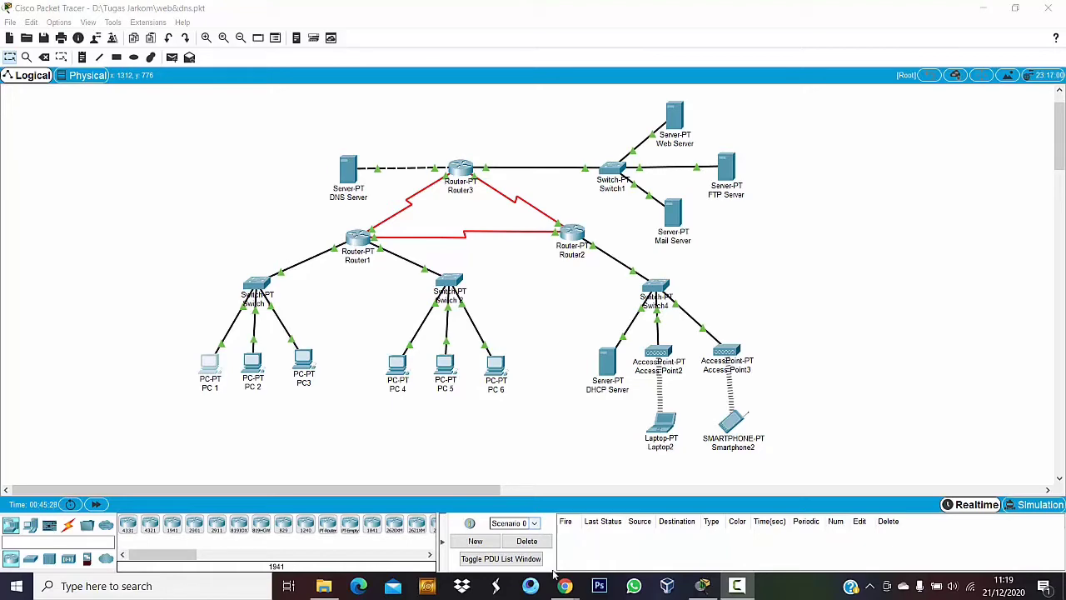
Inspect the FastEthernet0 IP configuration of the Mail Server and close its window.
left_click(674, 213)
left_click(416, 211)
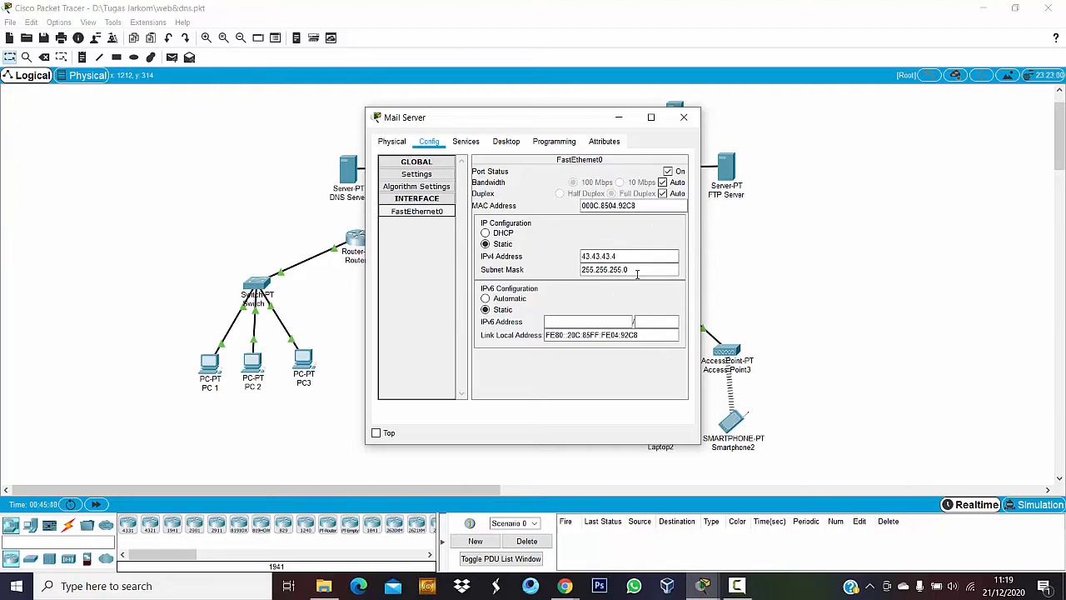
left_click(685, 119)
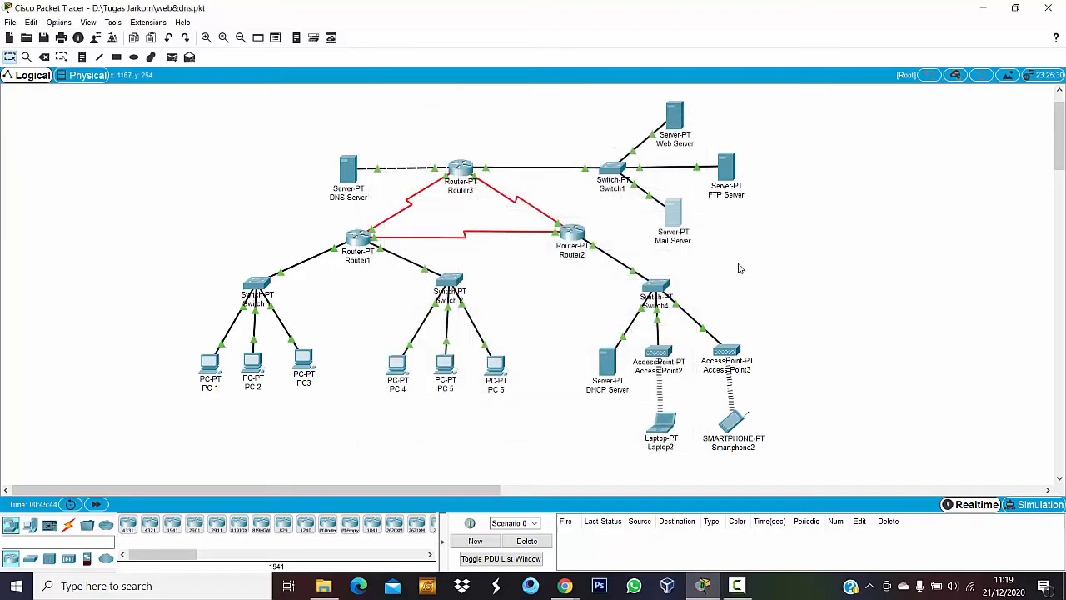
Inspect the DNS service's mailku.com record on the DNS Server and close its window.
left_click(352, 165)
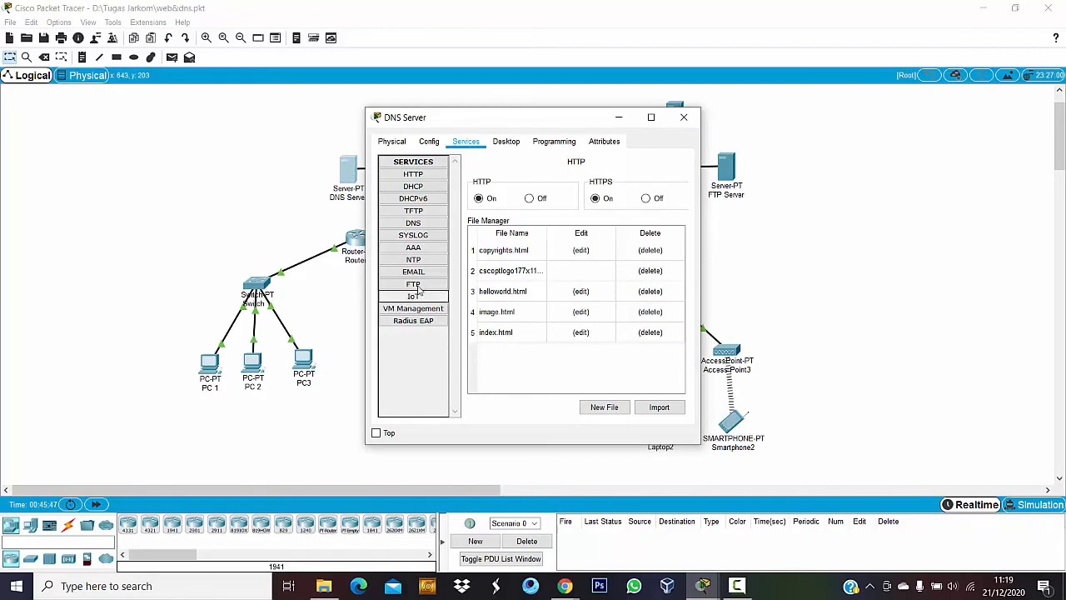
left_click(421, 223)
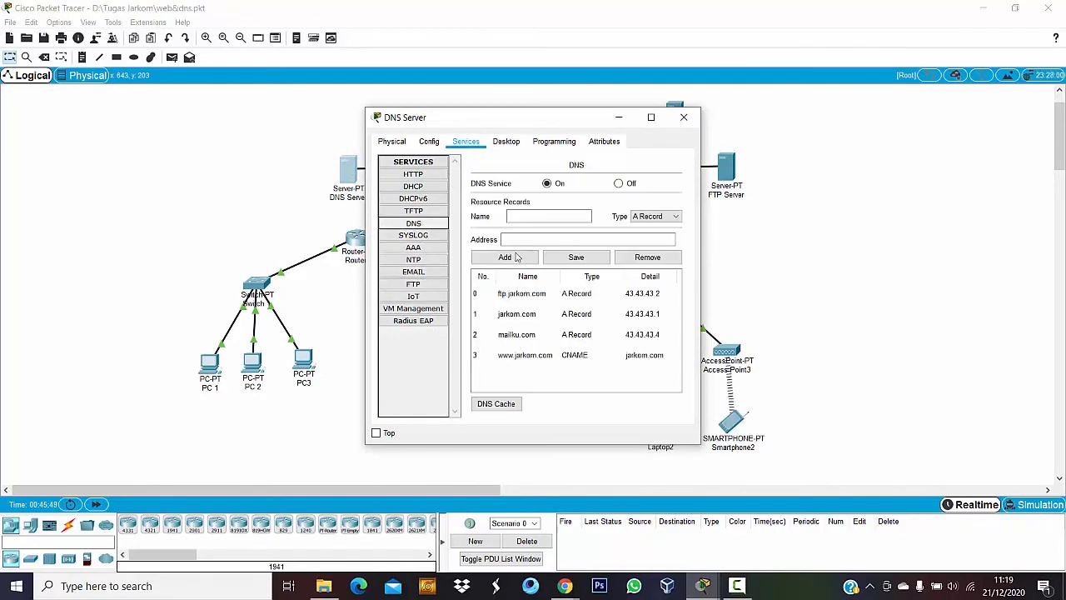
left_click(501, 338)
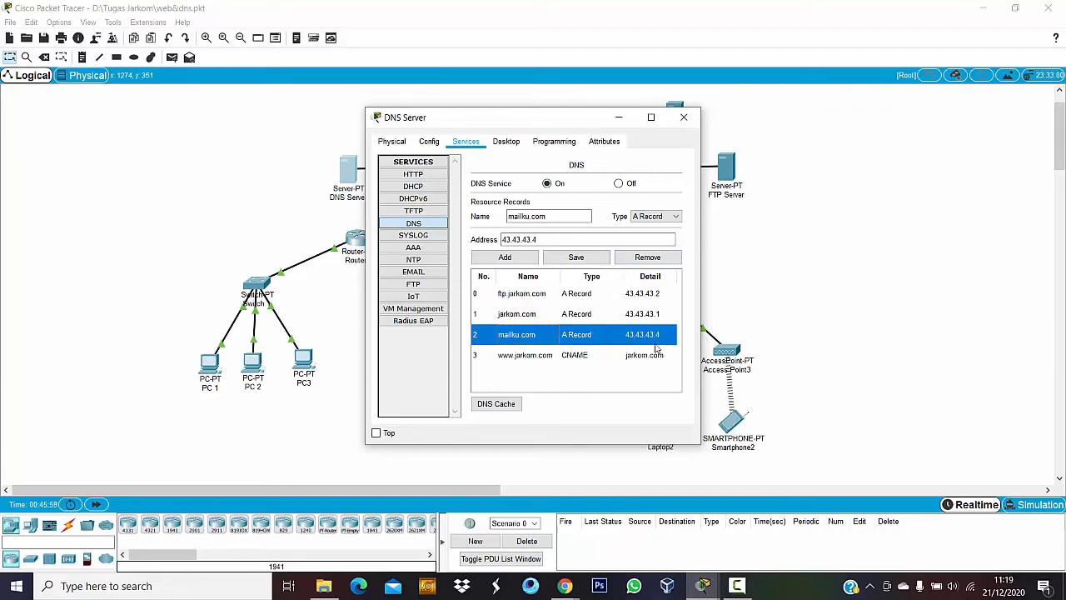
left_click(684, 116)
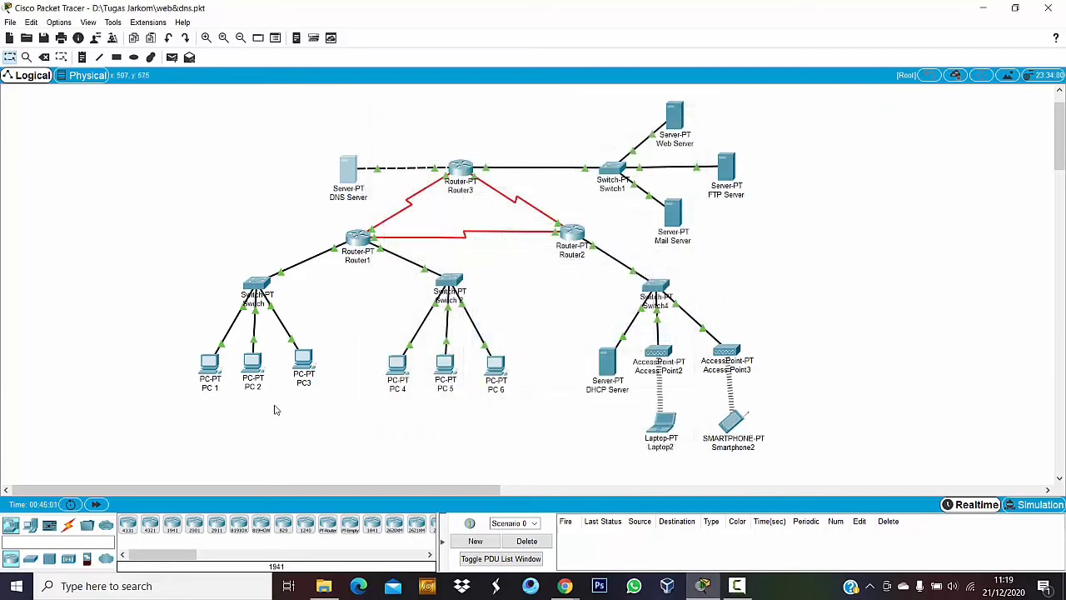
Look up mailku.com with nslookup from the Command Prompt on PC 1.
left_click(209, 364)
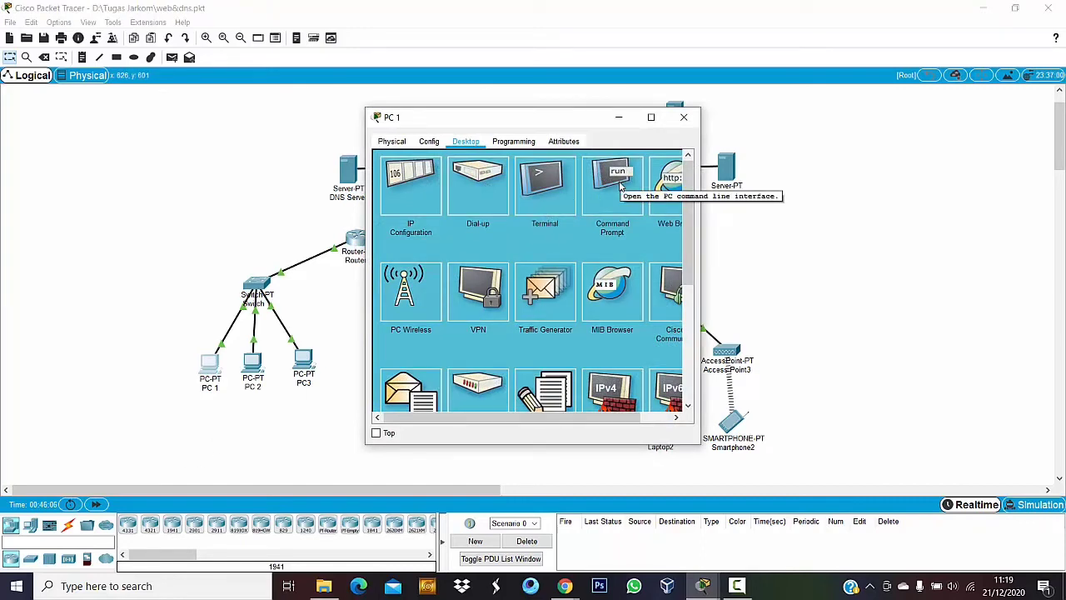
left_click(620, 186)
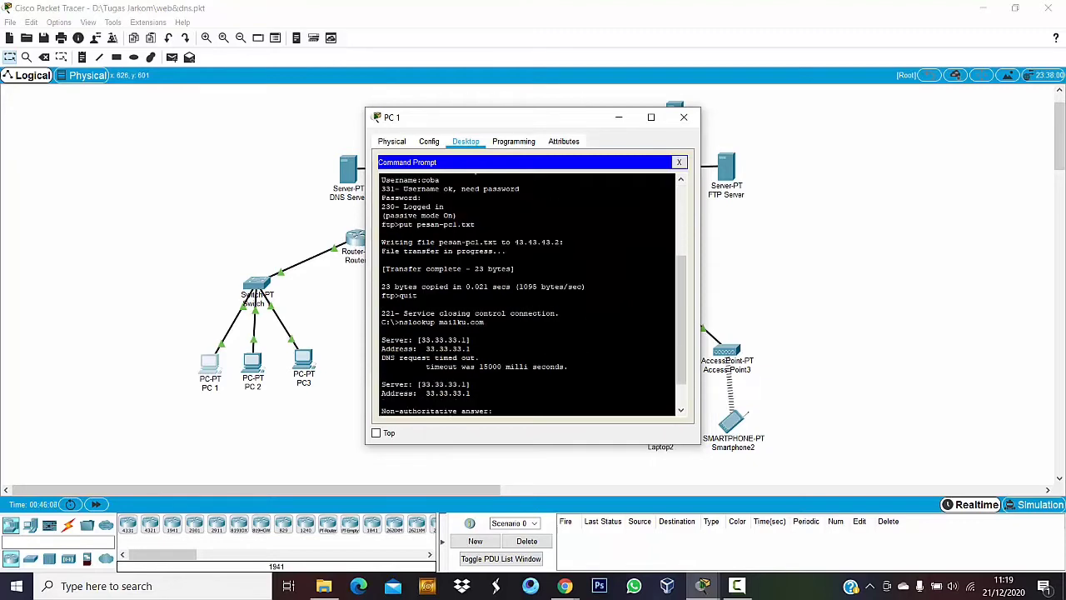
type("nsl")
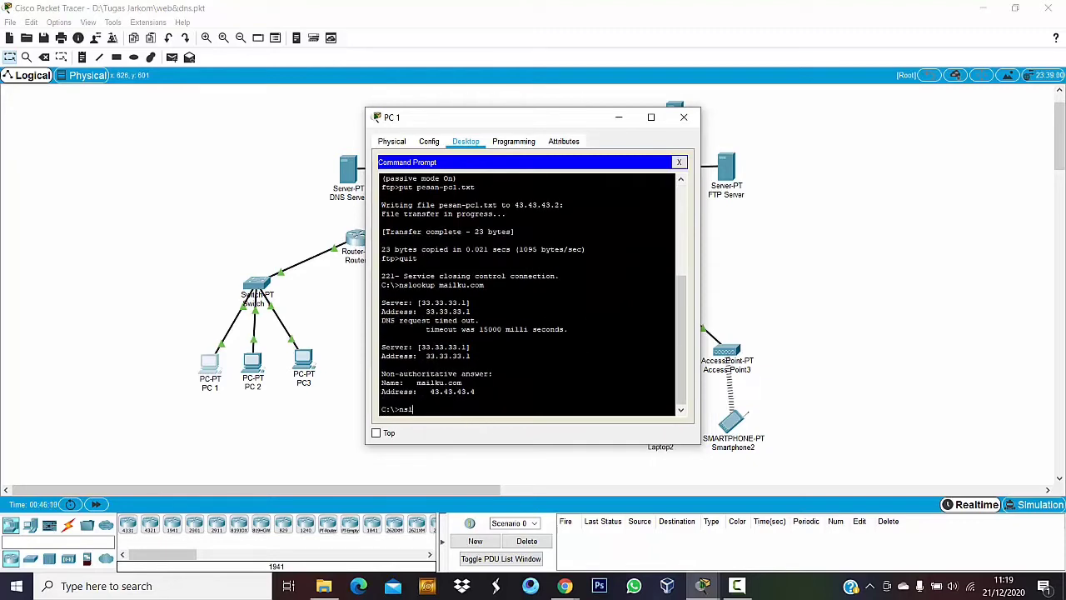
type("ookup mailku.com")
key("Return")
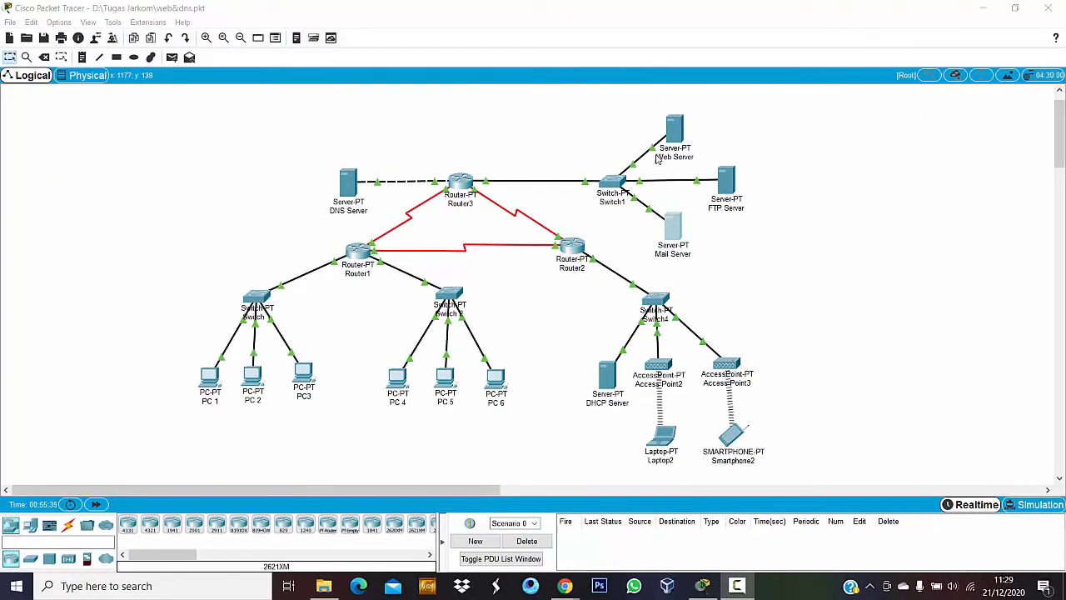
Add user1 with an account password to the EMAIL service on the Mail Server.
left_click(675, 231)
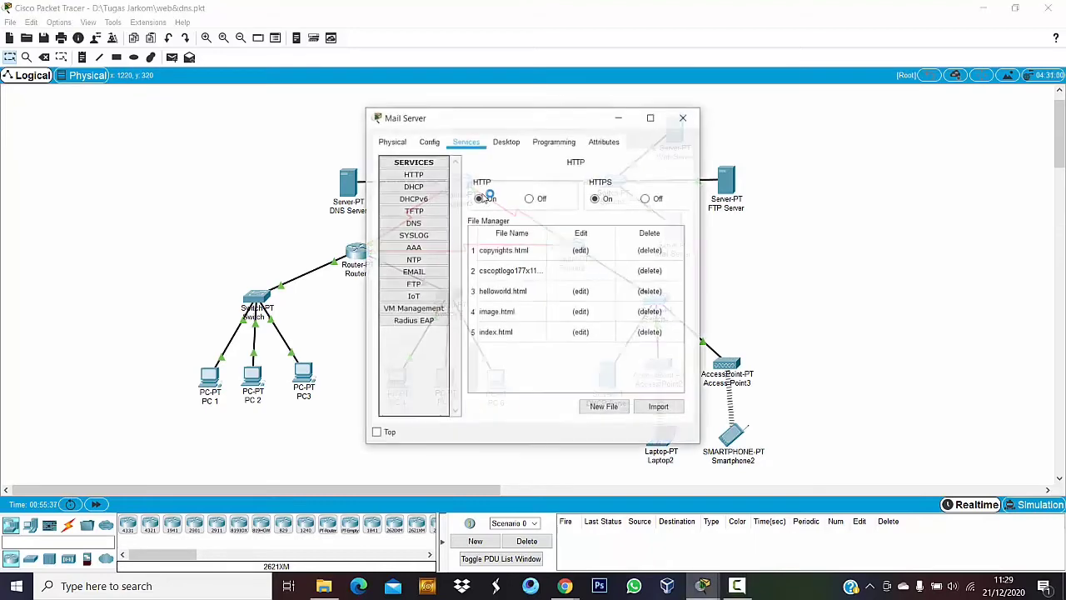
left_click(413, 271)
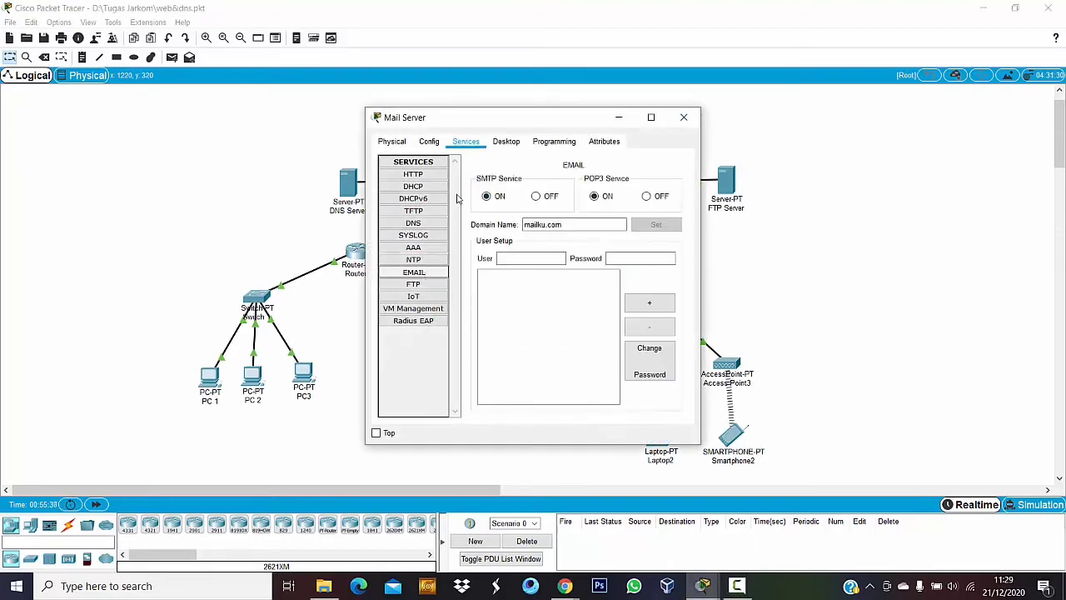
left_click(516, 259)
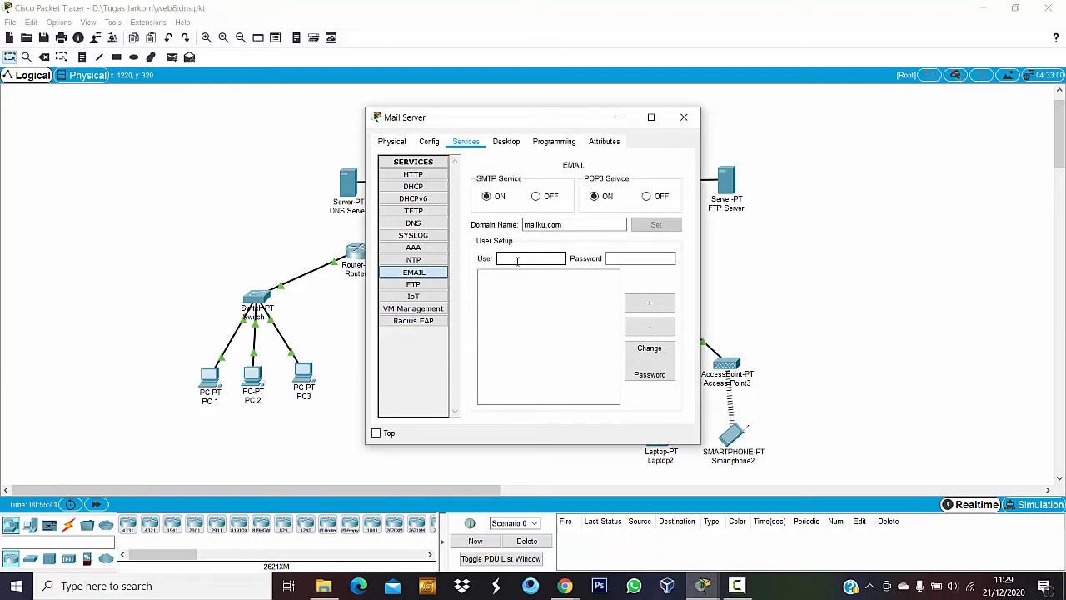
type("user1")
left_click(635, 260)
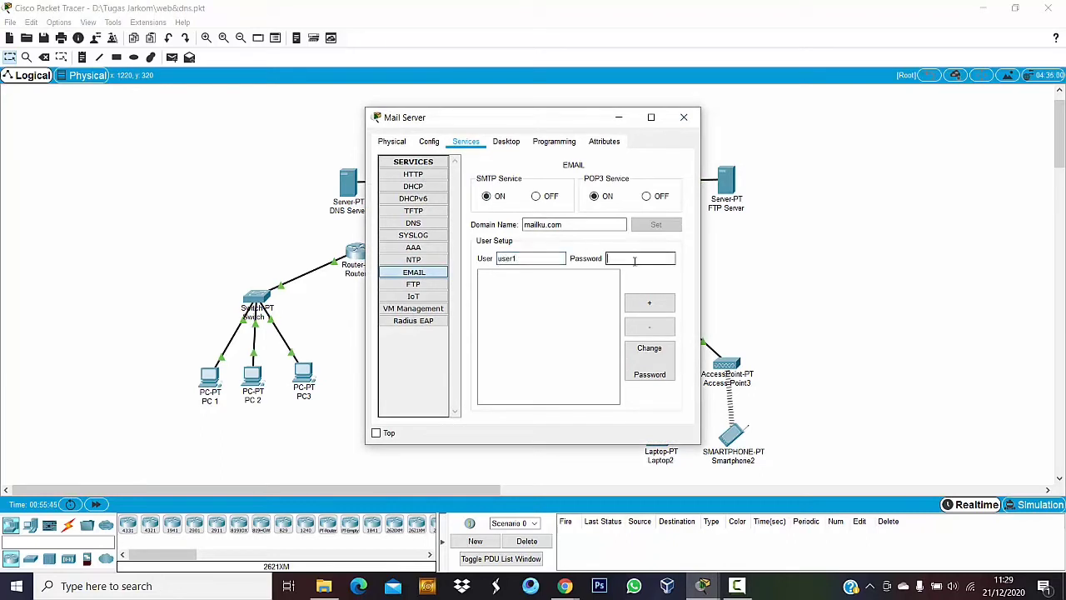
type("user1")
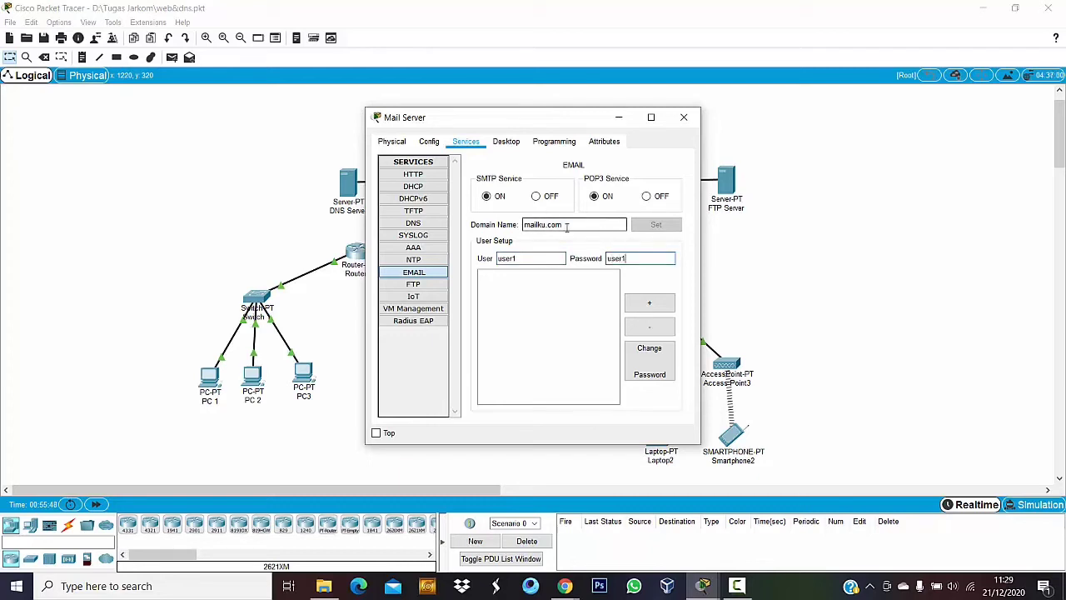
left_click(650, 302)
Add a second mail account, user2, with its account password, and close the Mail Server window.
left_click(524, 258)
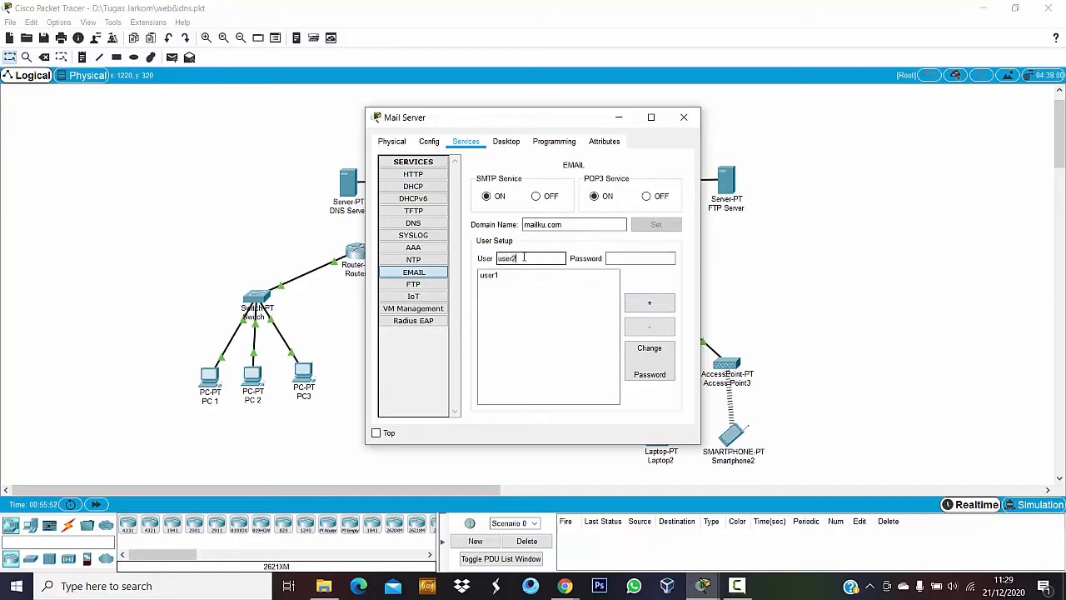
left_click(628, 258)
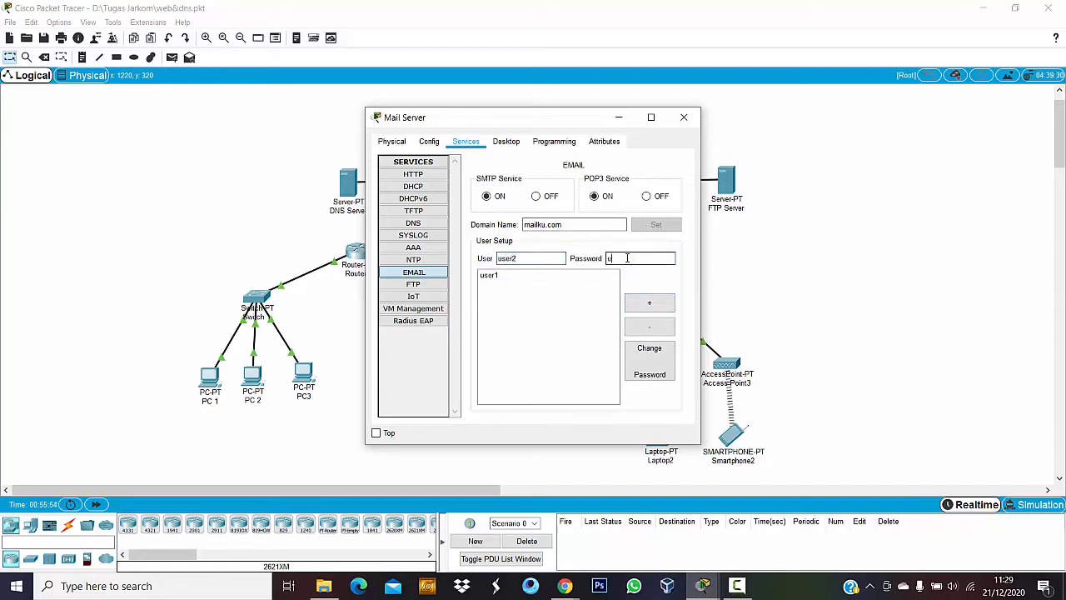
left_click(650, 303)
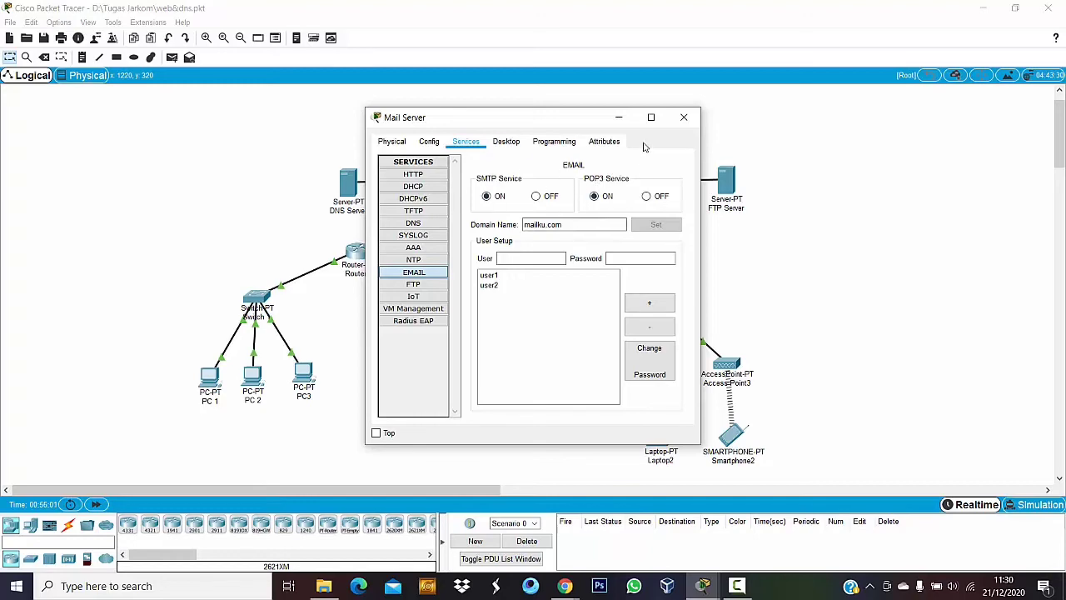
left_click(684, 116)
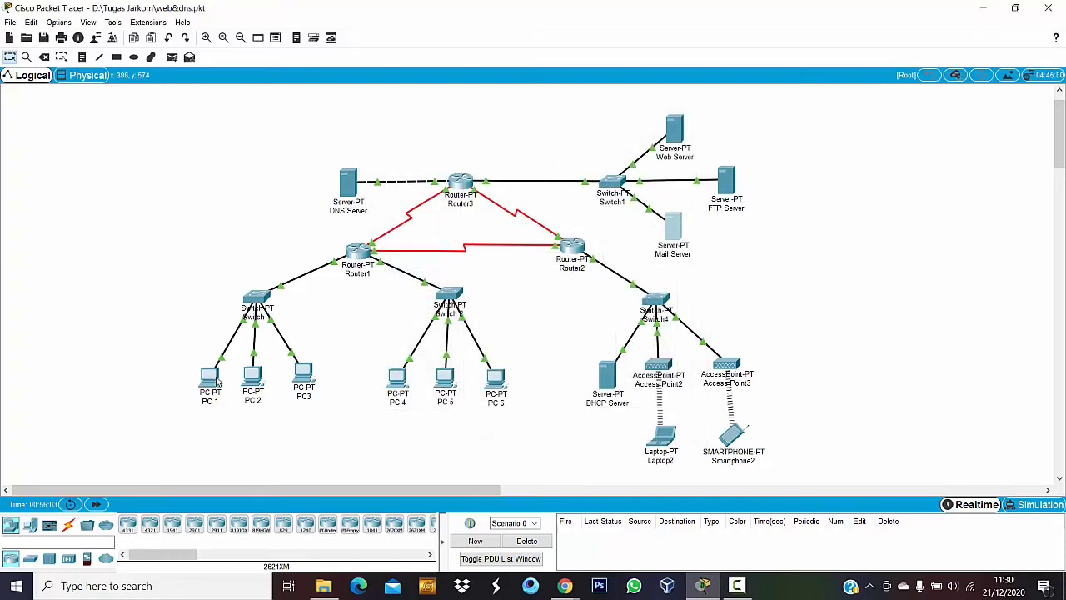
Open the mail configuration on PC 1, set the name to user1 and fill in user1's email address.
left_click(208, 379)
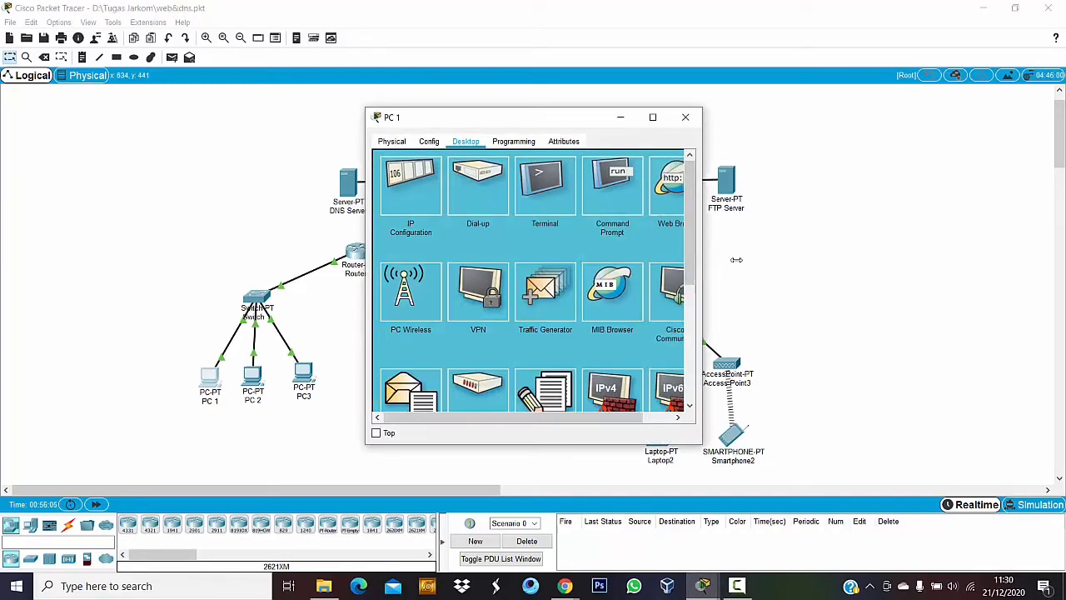
left_click_drag(704, 267, 753, 267)
scroll(423, 284, "down", 3)
left_click(423, 282)
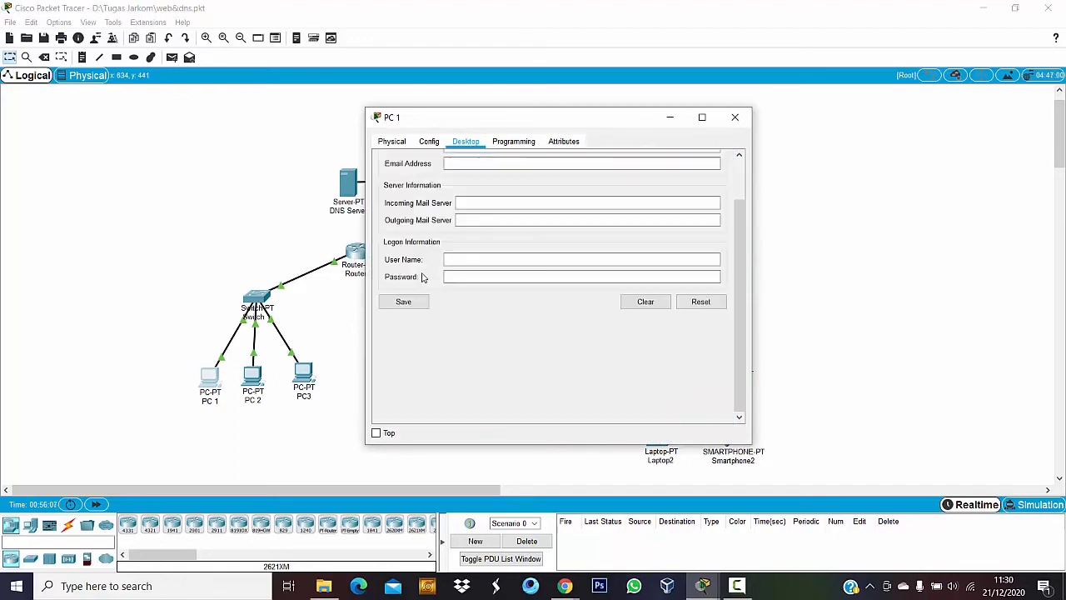
left_click(495, 204)
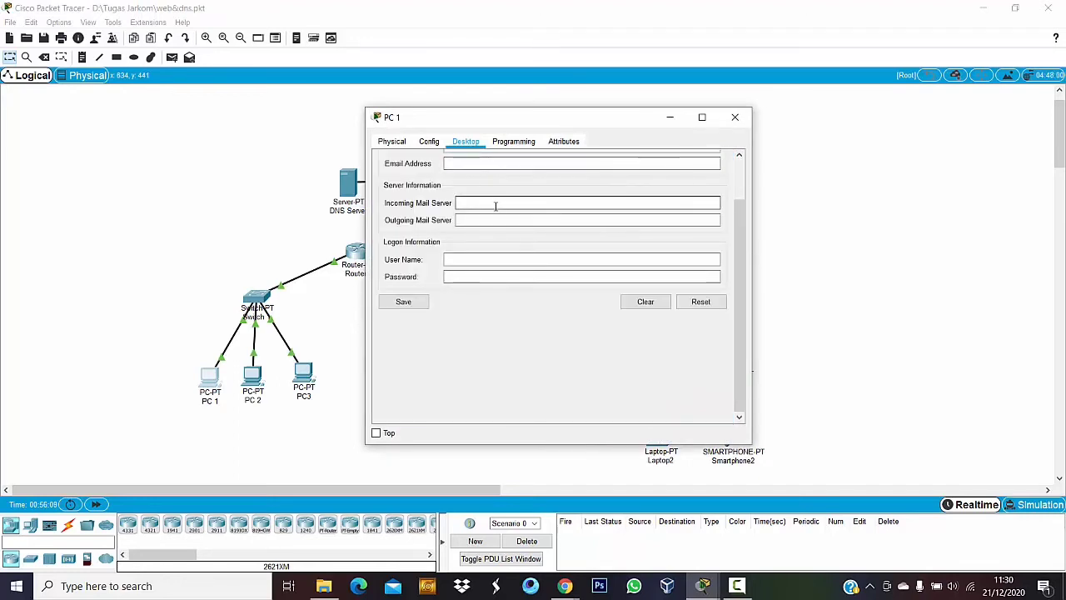
left_click(429, 141)
left_click(465, 142)
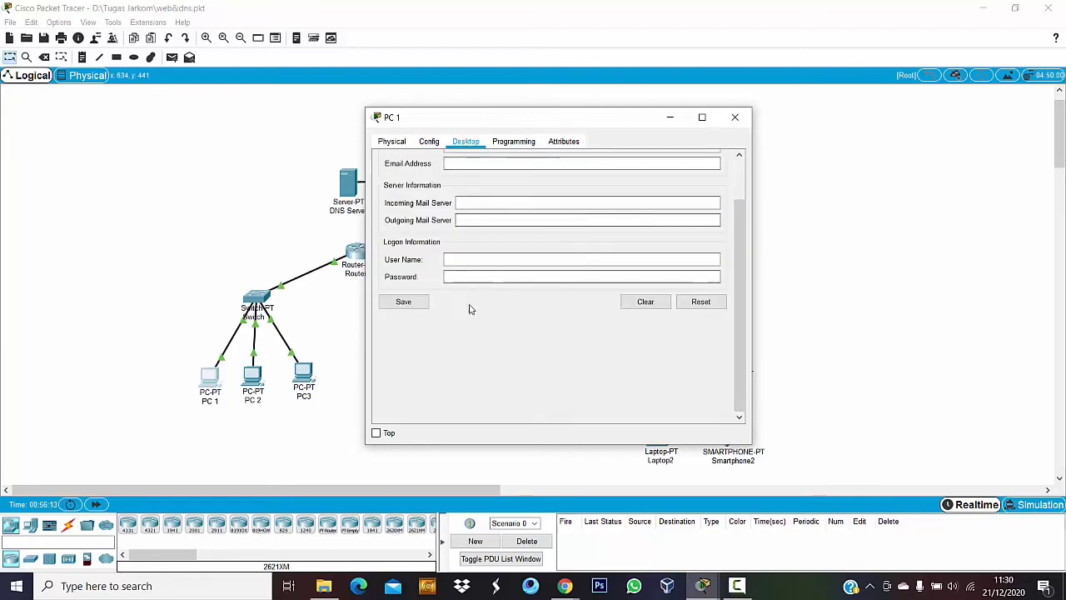
scroll(475, 299, "up", 2)
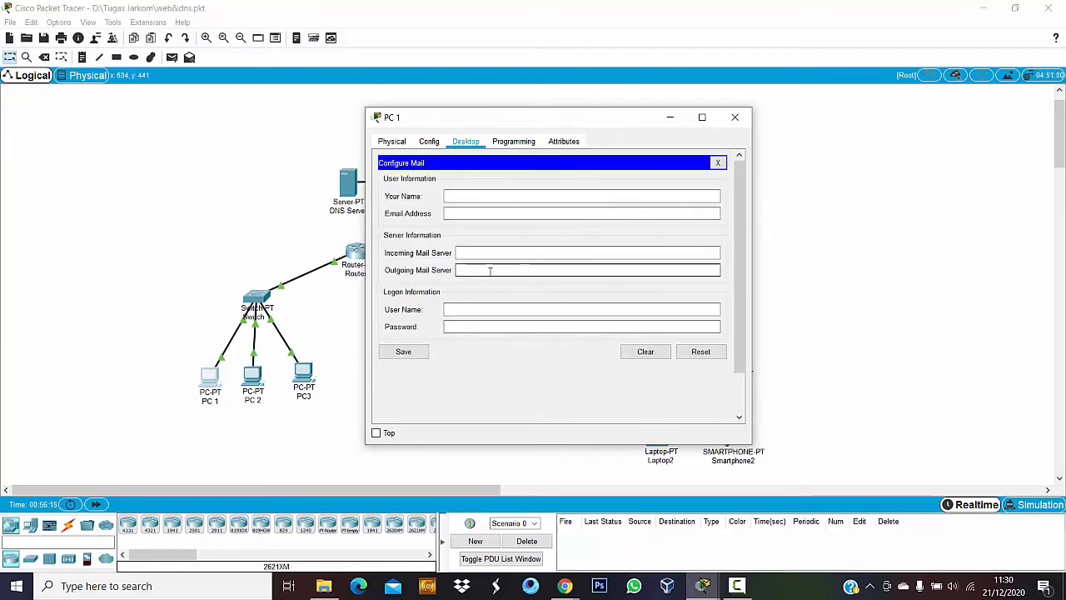
left_click(488, 197)
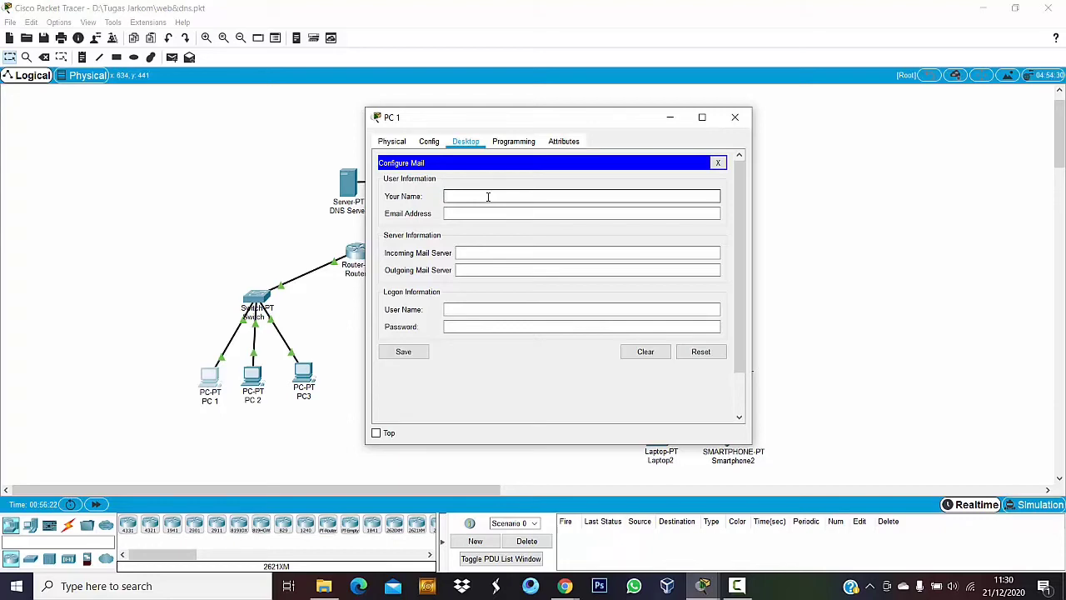
type("user1")
left_click(492, 213)
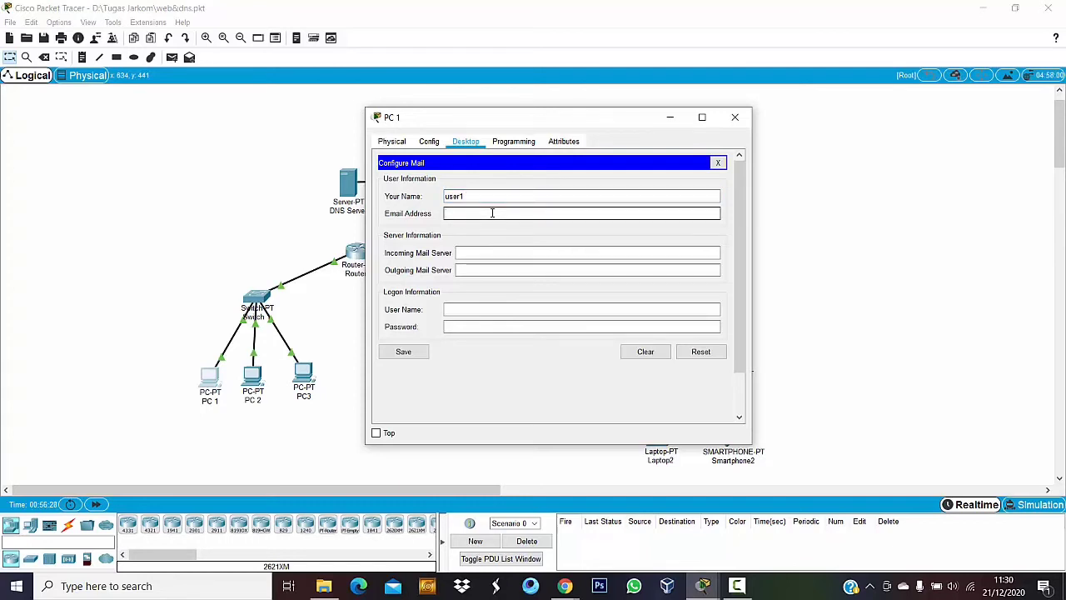
type("user1@mailku.com")
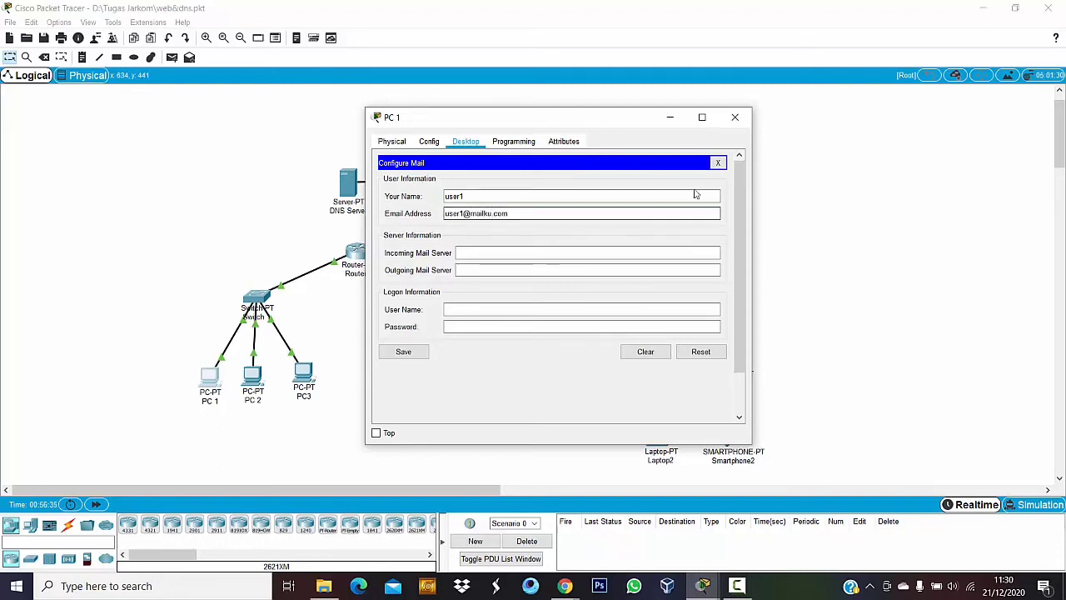
Set both the incoming and outgoing mail servers to mailku.com in PC 1's mail configuration.
left_click(523, 251)
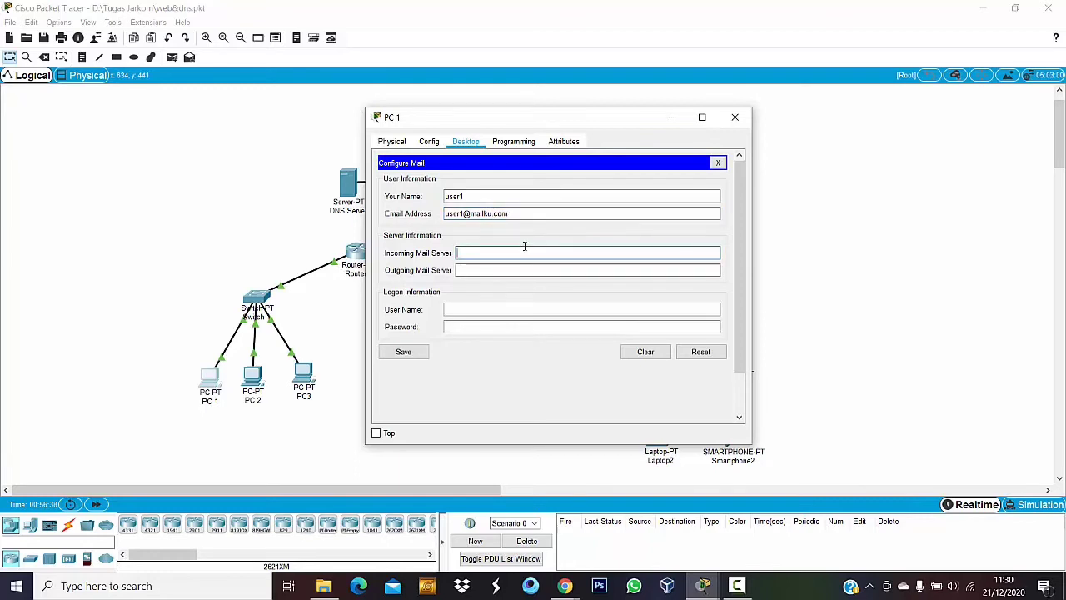
type("mailku.com")
left_click(515, 271)
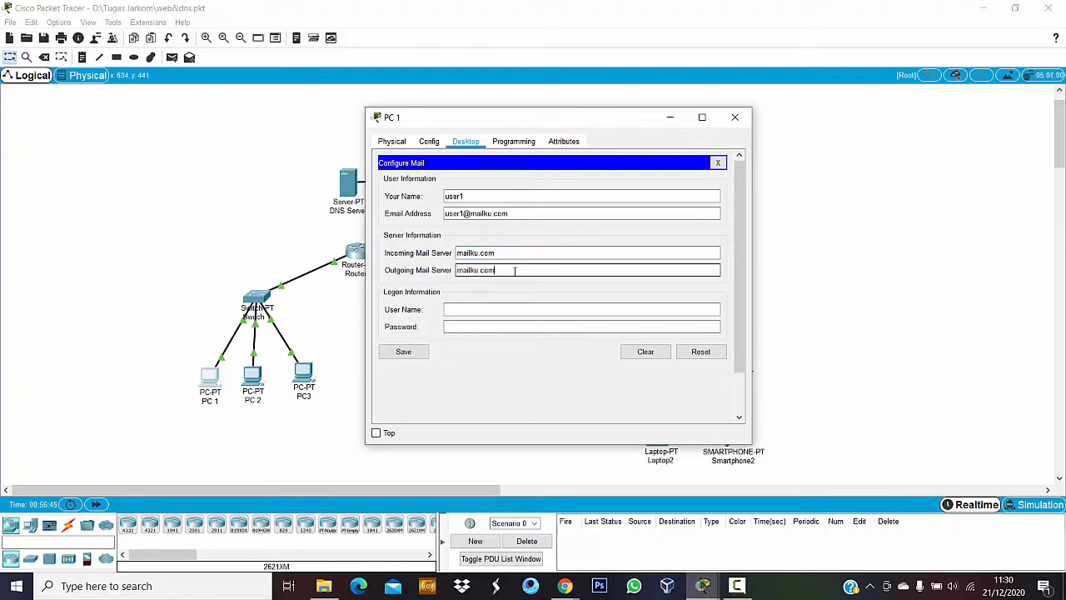
Set the logon user name to user1, enter the account password, save PC 1's mail settings and review them.
left_click(453, 308)
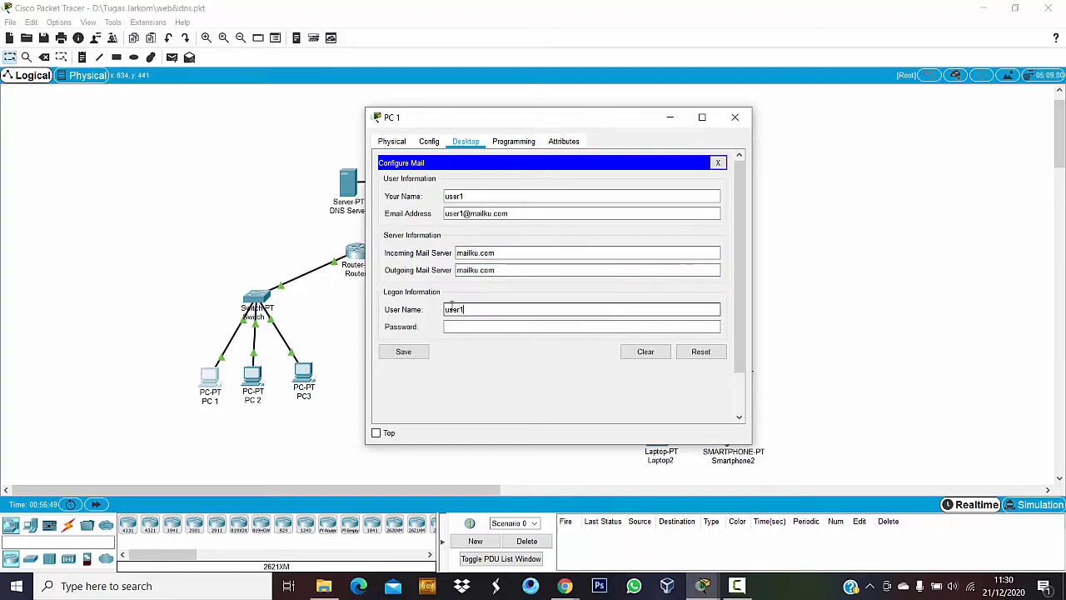
left_click(474, 327)
type("12")
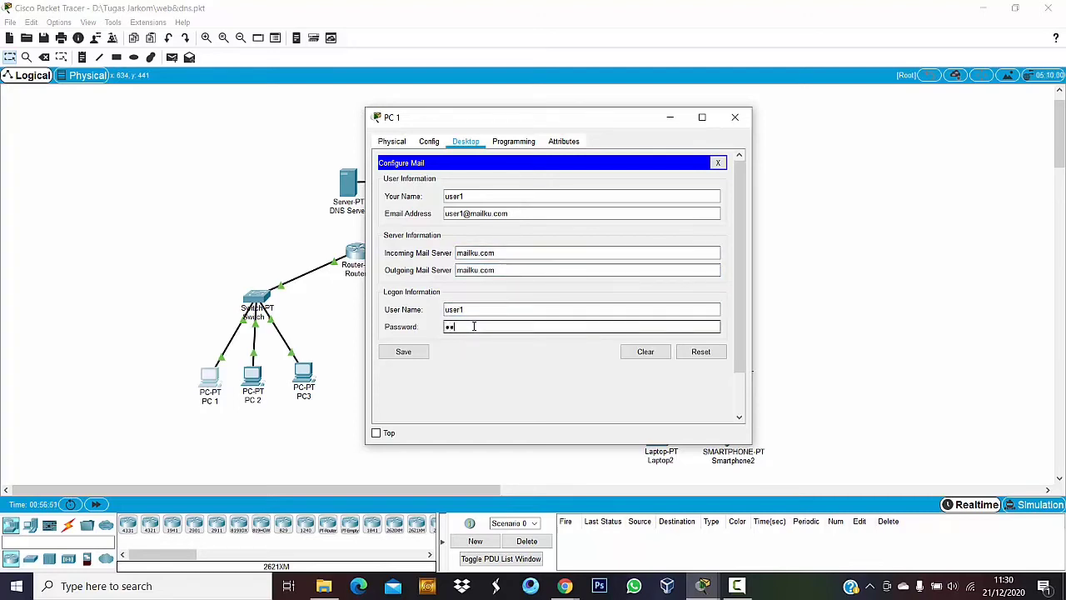
type("34")
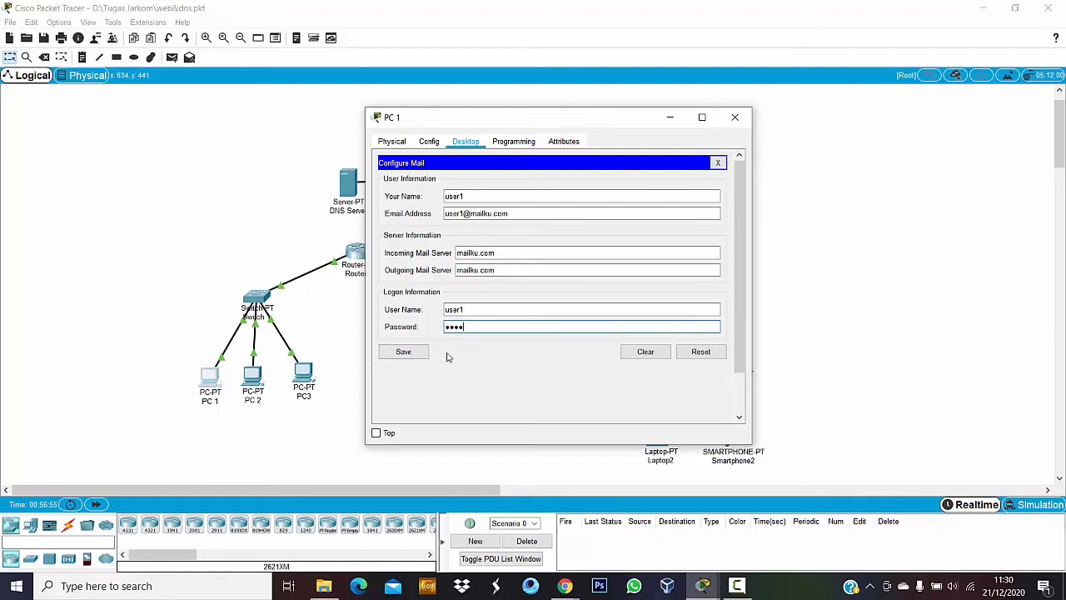
type("5")
left_click(401, 350)
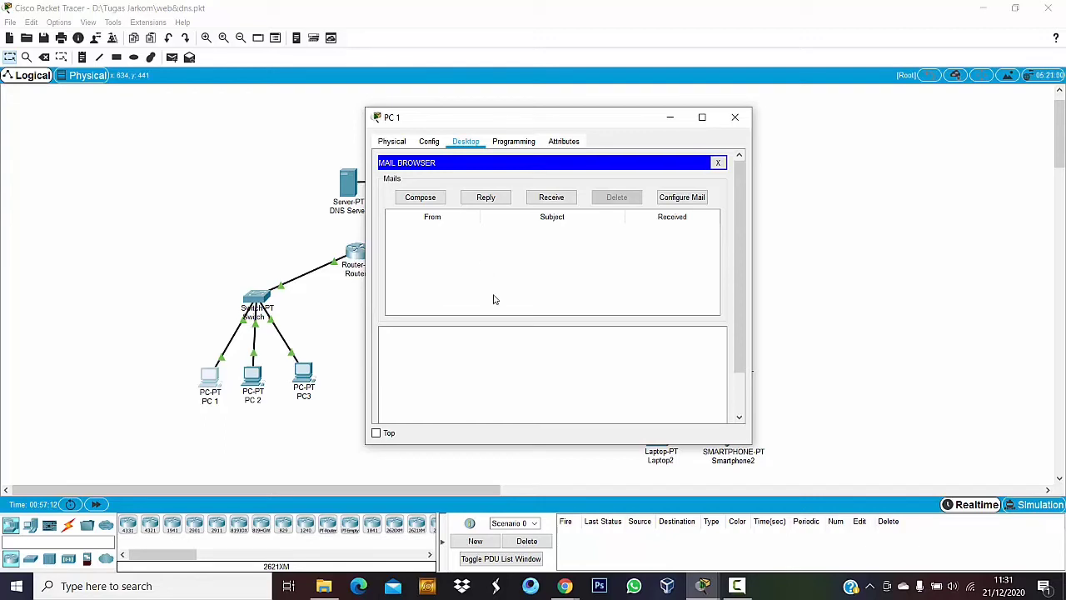
left_click(702, 197)
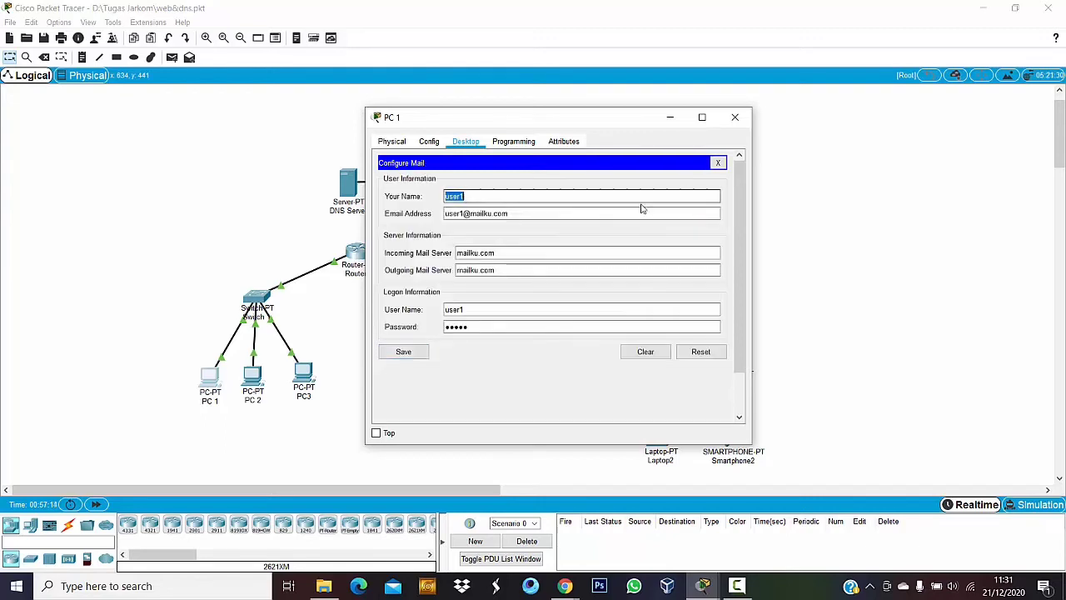
left_click(718, 164)
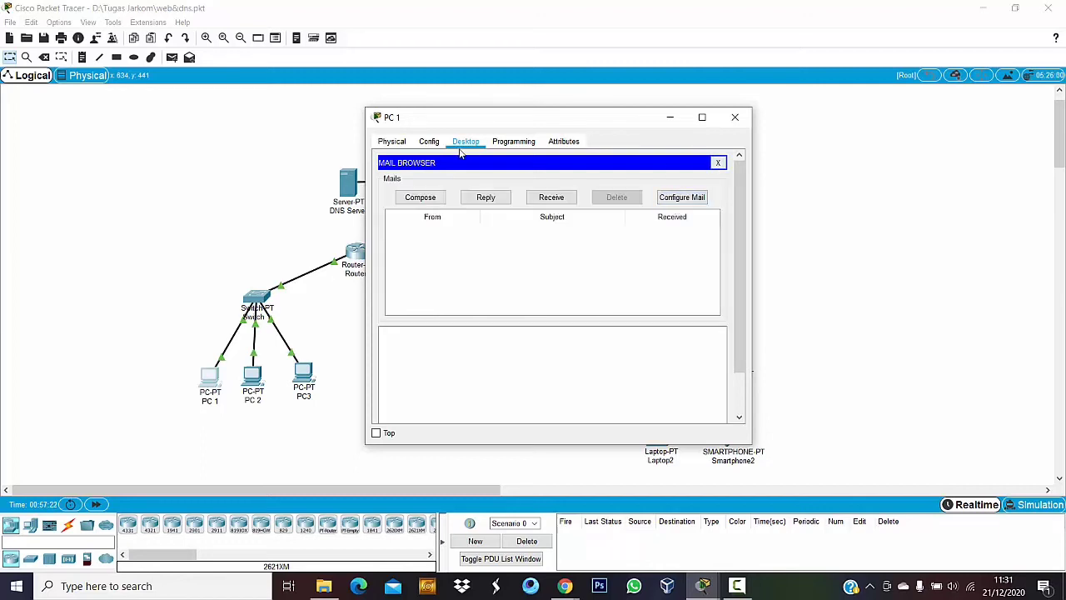
Send a mail from PC 1 to user2's email address with subject "test1" and message "ini pesan dari user 1".
left_click(419, 197)
left_click(487, 180)
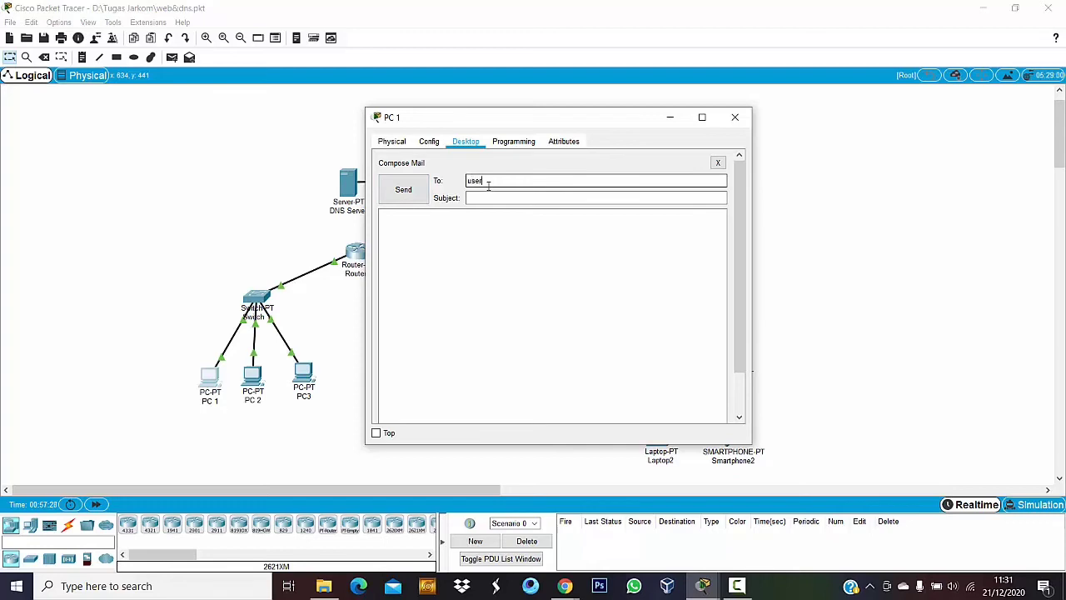
type("user2@mailku.com")
left_click(497, 198)
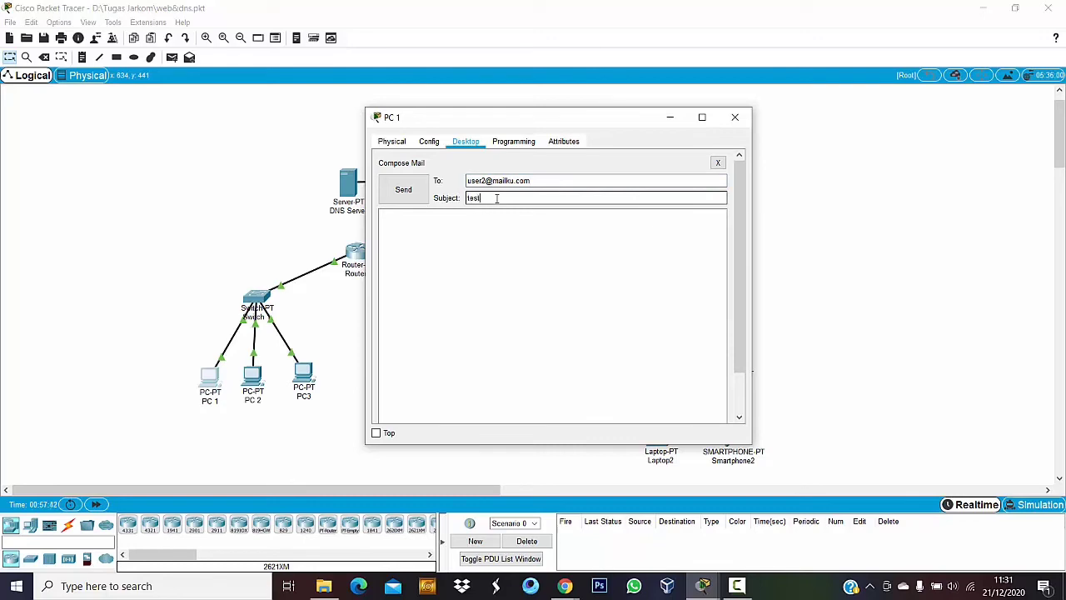
left_click(505, 236)
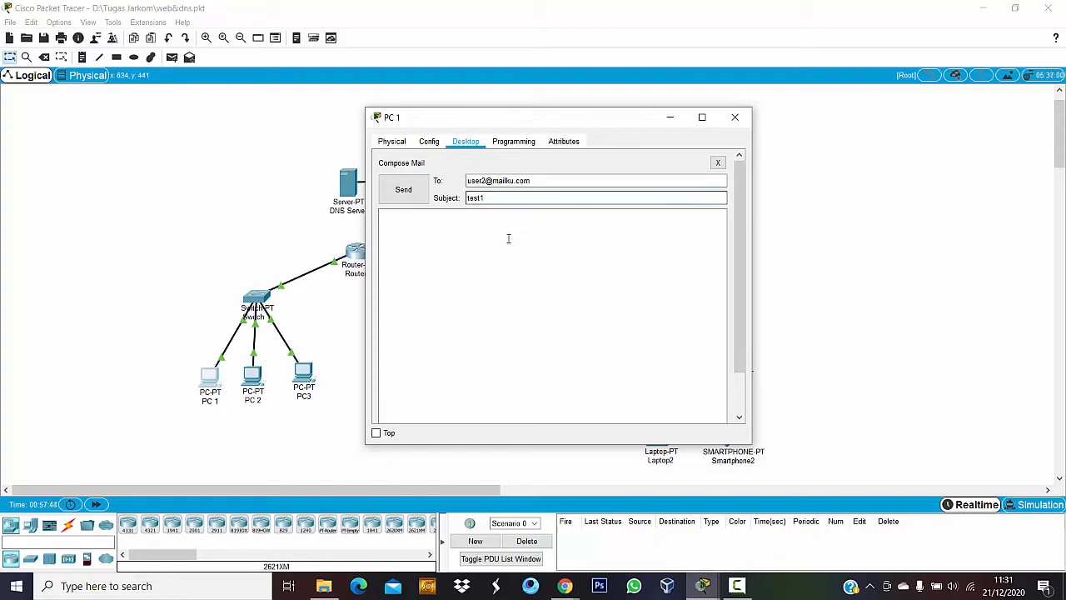
type("ini")
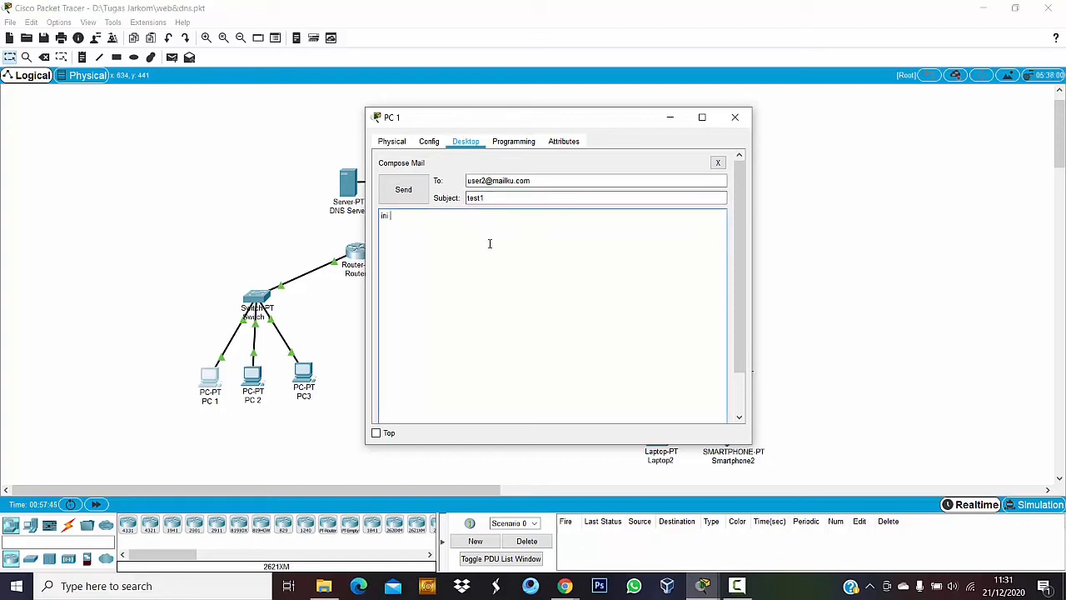
type(" pesan dari user 1")
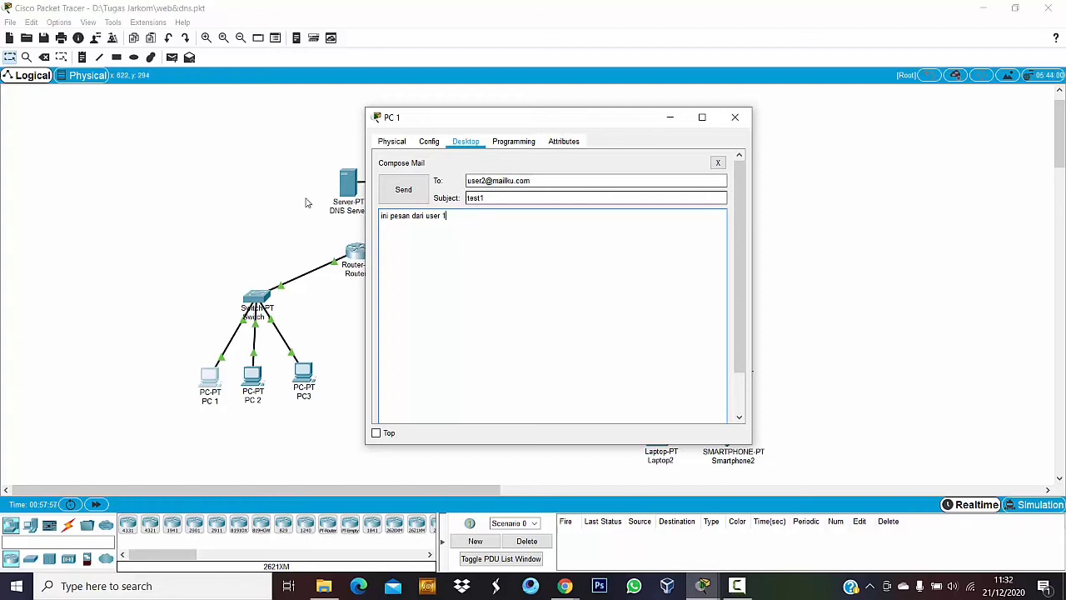
left_click(403, 192)
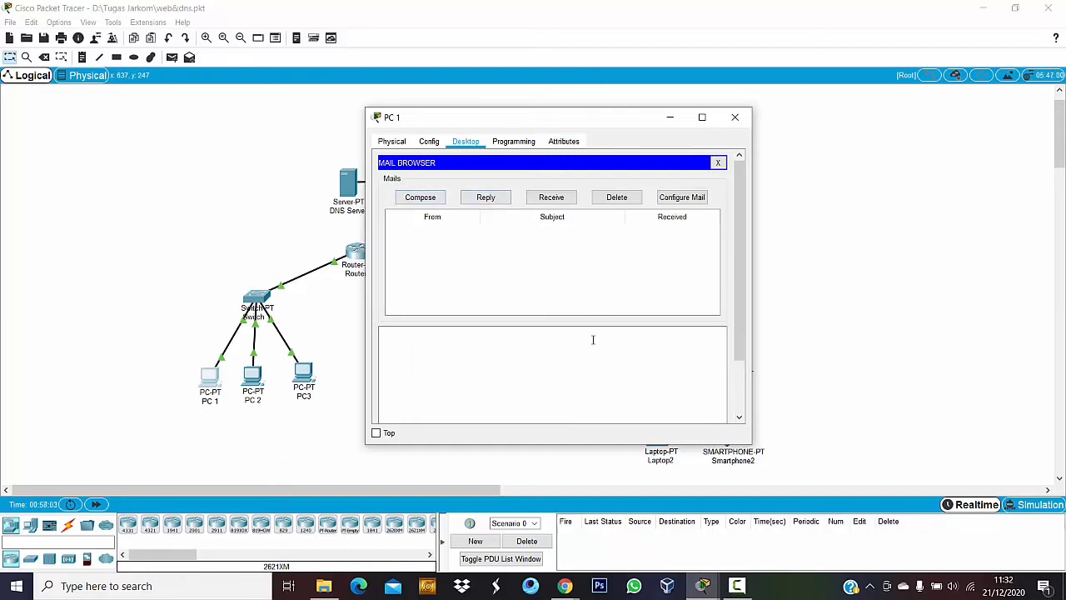
Close PC 1, open the mail configuration on Laptop2 and set the name to user2.
left_click(734, 118)
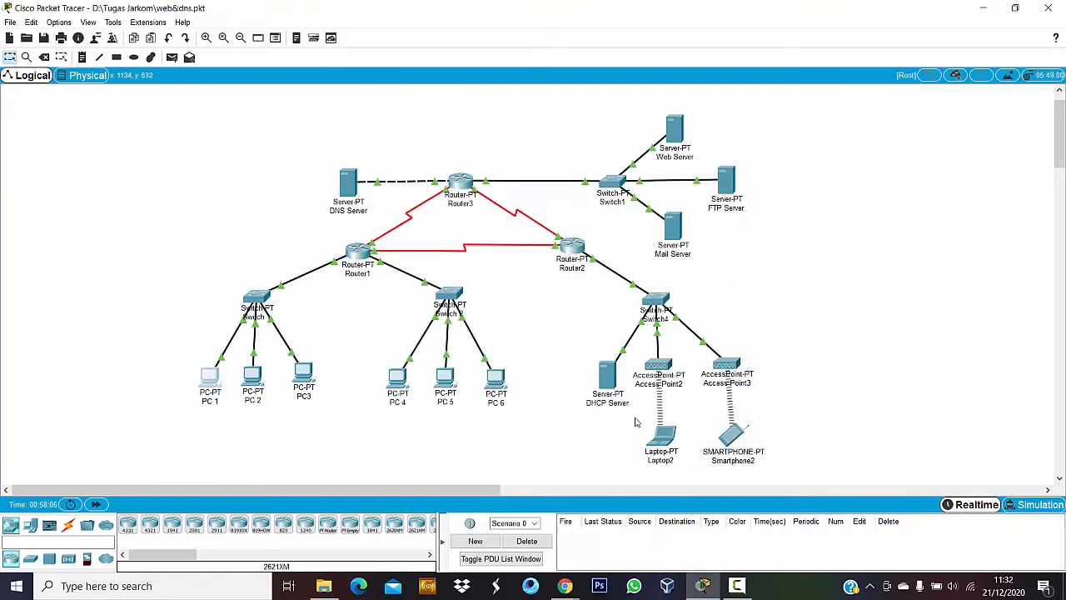
left_click(662, 434)
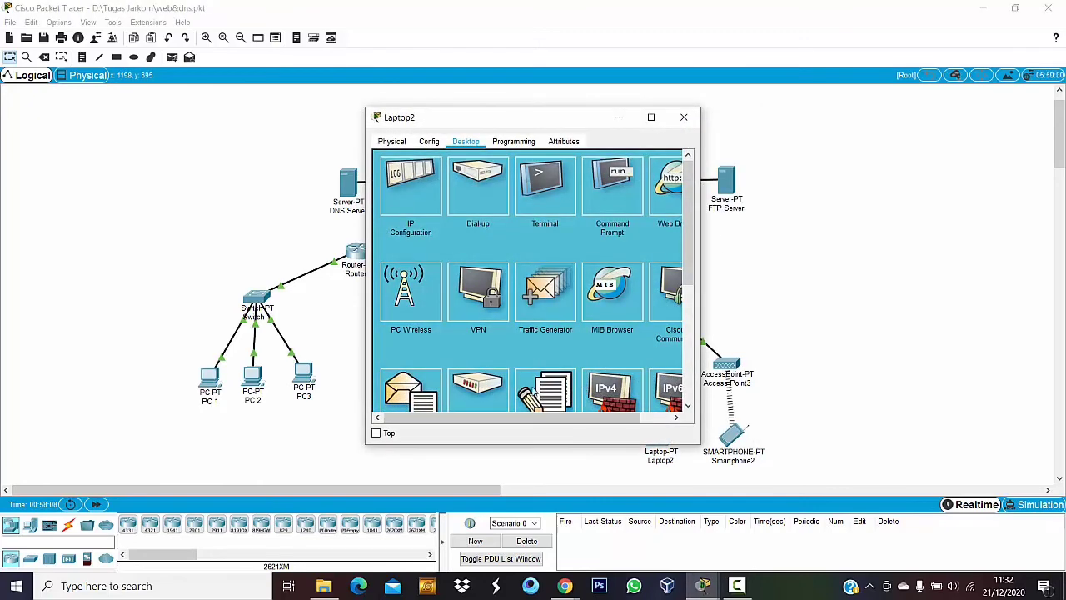
scroll(431, 352, "down", 2)
left_click(427, 311)
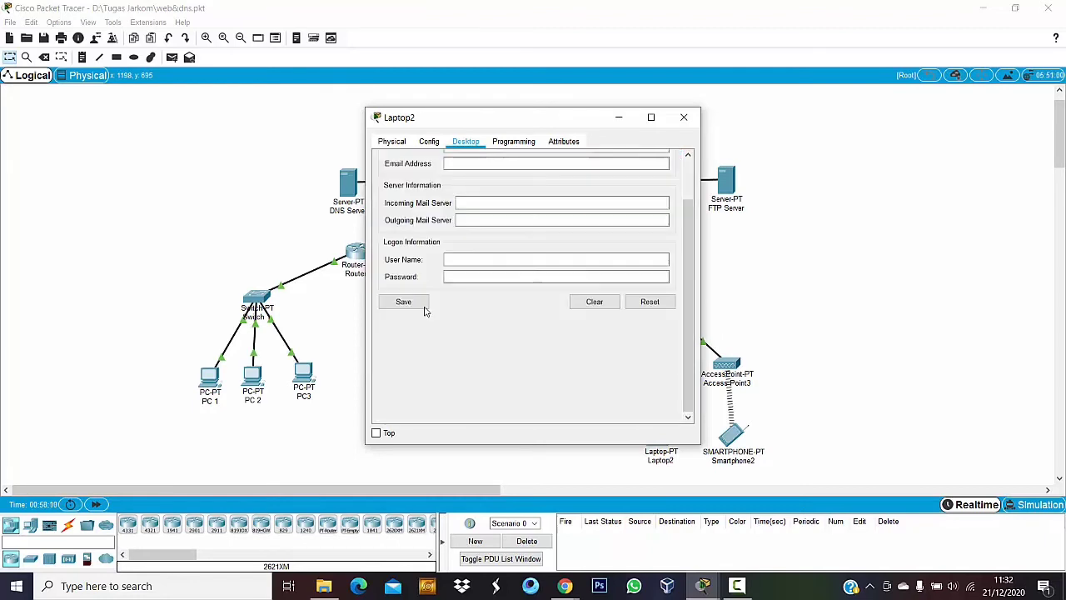
scroll(550, 208, "up", 2)
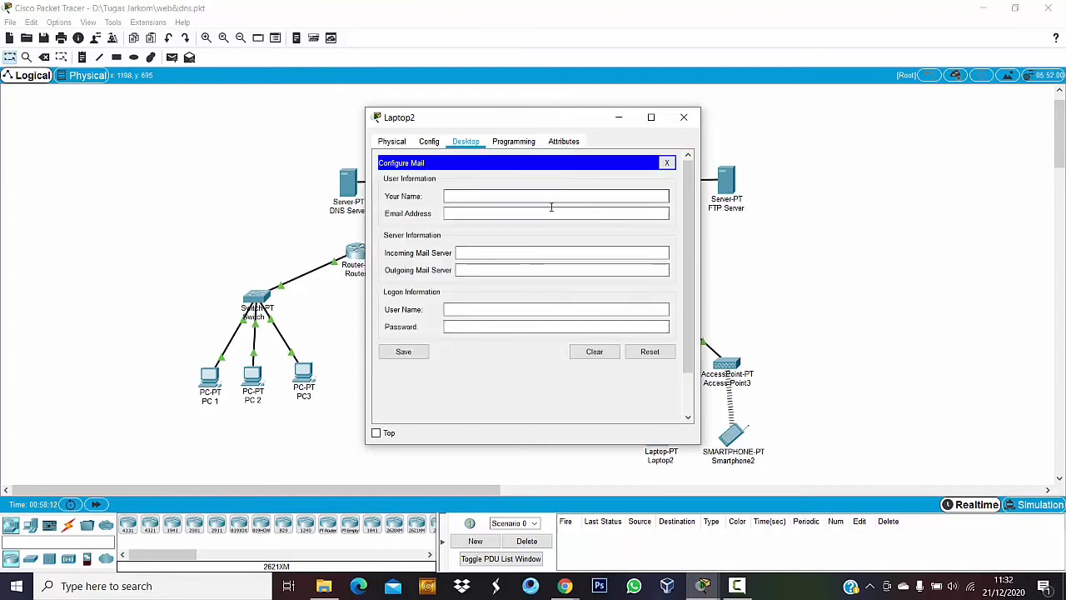
left_click(510, 194)
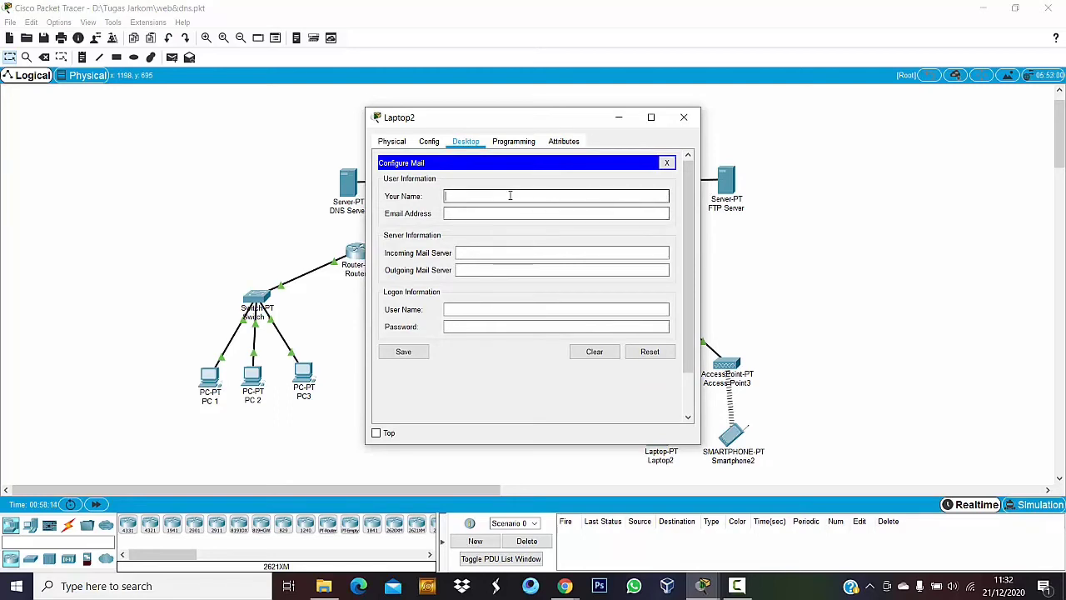
type("usa")
Fill in the email address in Laptop2's mail configuration, using the mailku.com domain.
left_click(593, 214)
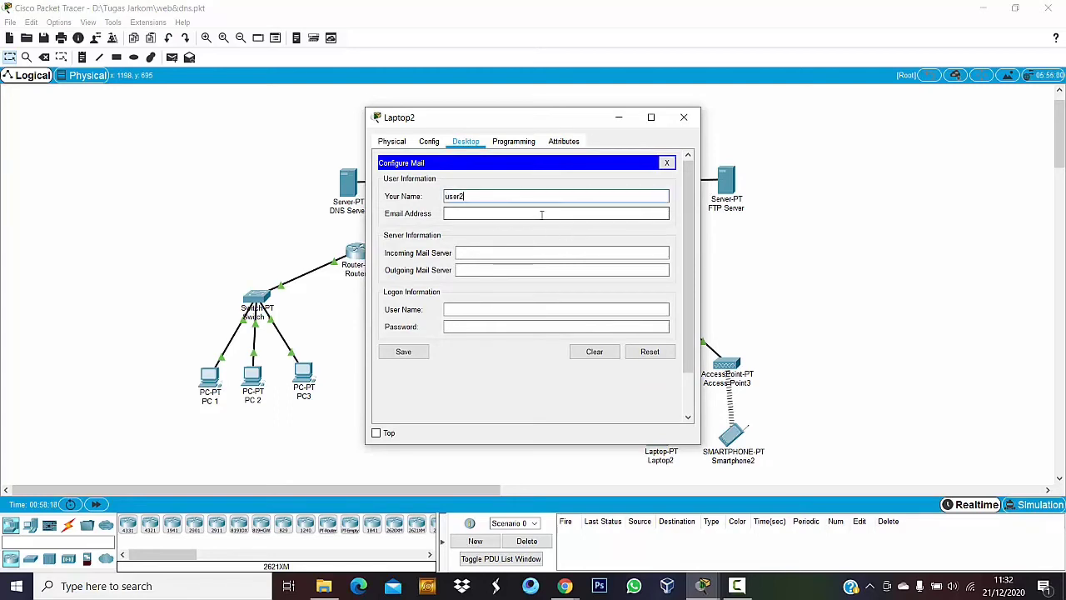
type("user")
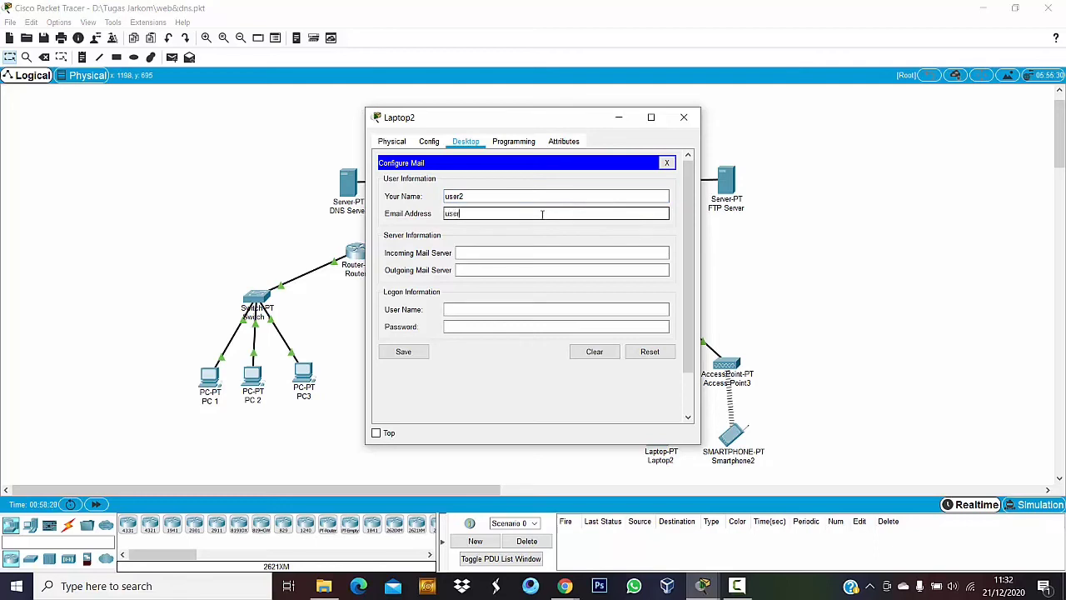
type("@gmail")
key("BackSpace")
key("BackSpace")
key("BackSpace")
key("BackSpace")
key("BackSpace")
type("mailku.com")
Set both the incoming and outgoing mail servers to mailku.com in Laptop2's mail configuration.
left_click(496, 256)
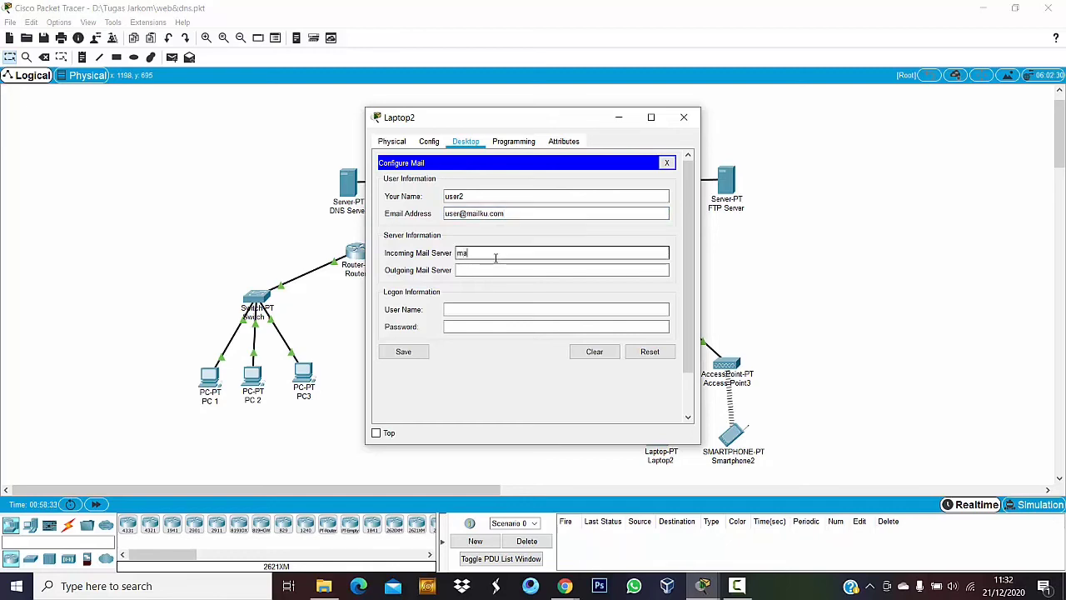
type("mailku.com")
left_click(480, 271)
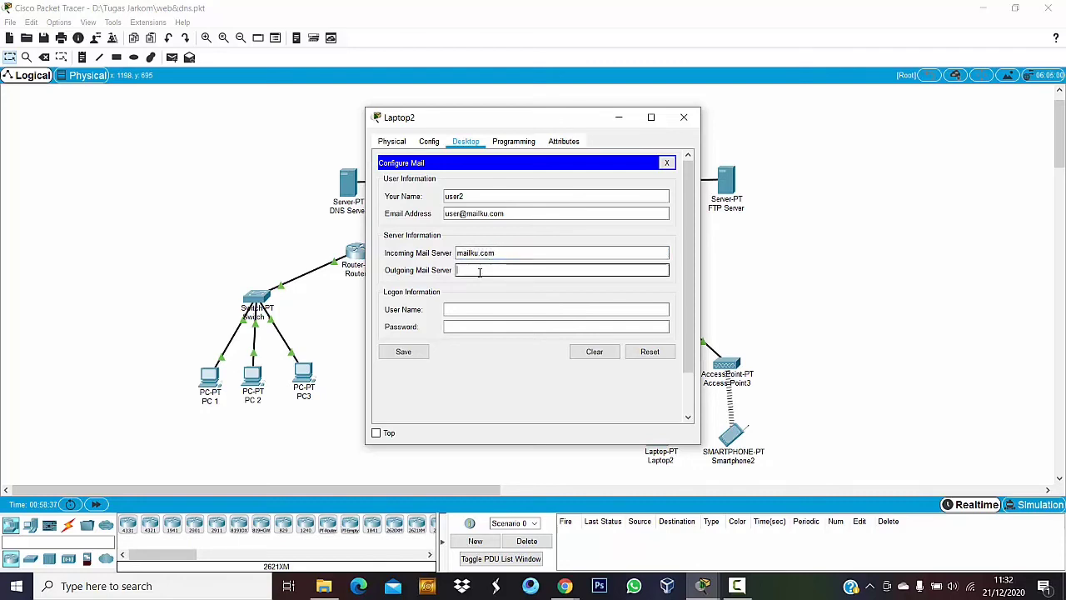
type("mailku")
type(".com")
Set the logon user name to user2, enter the account password and save Laptop2's mail settings.
left_click(550, 309)
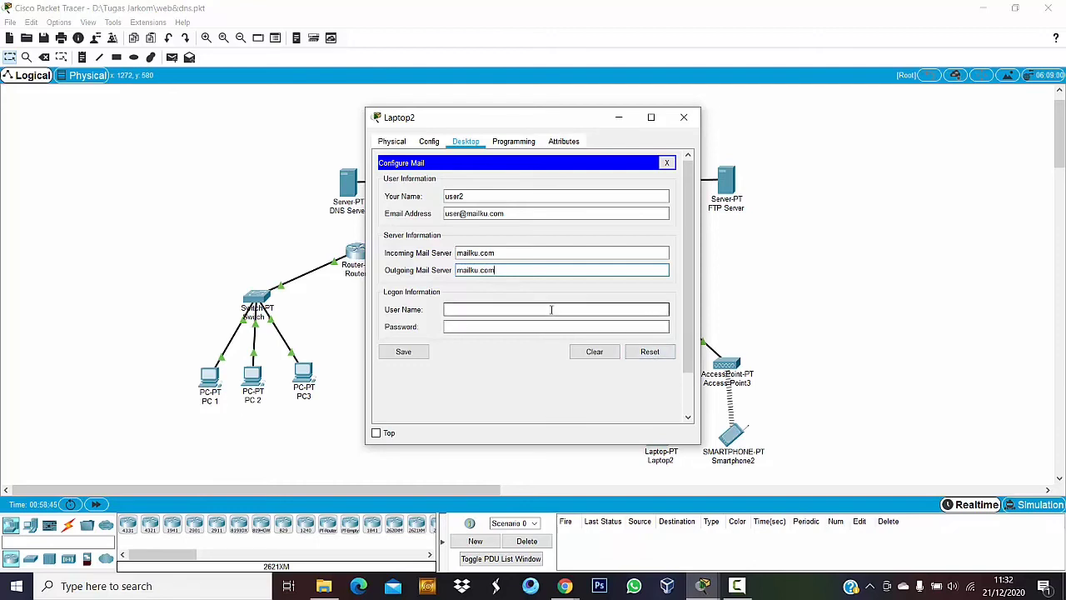
type("user2")
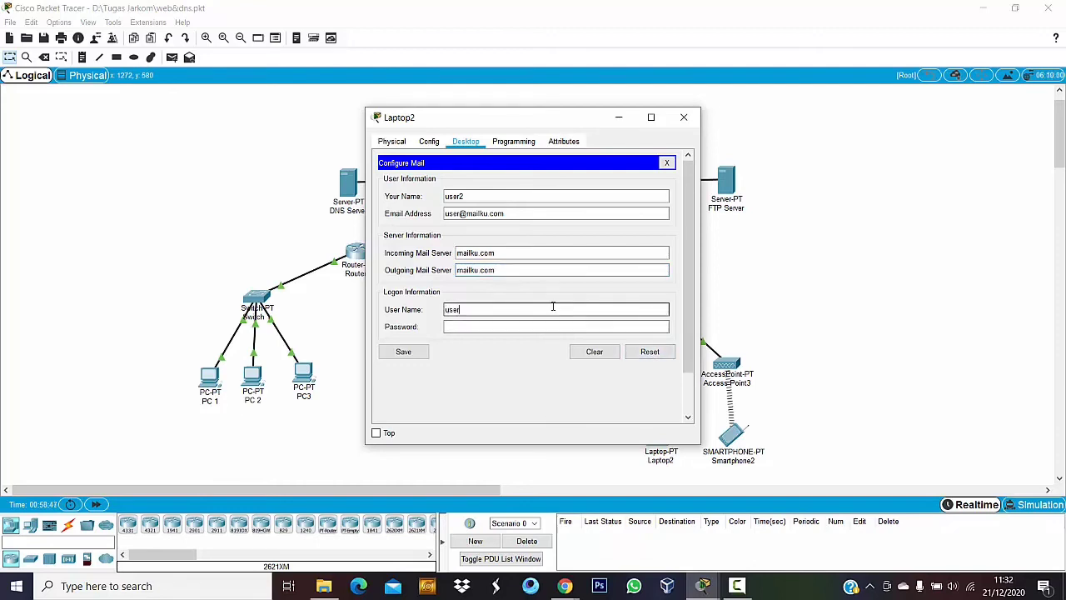
left_click(629, 331)
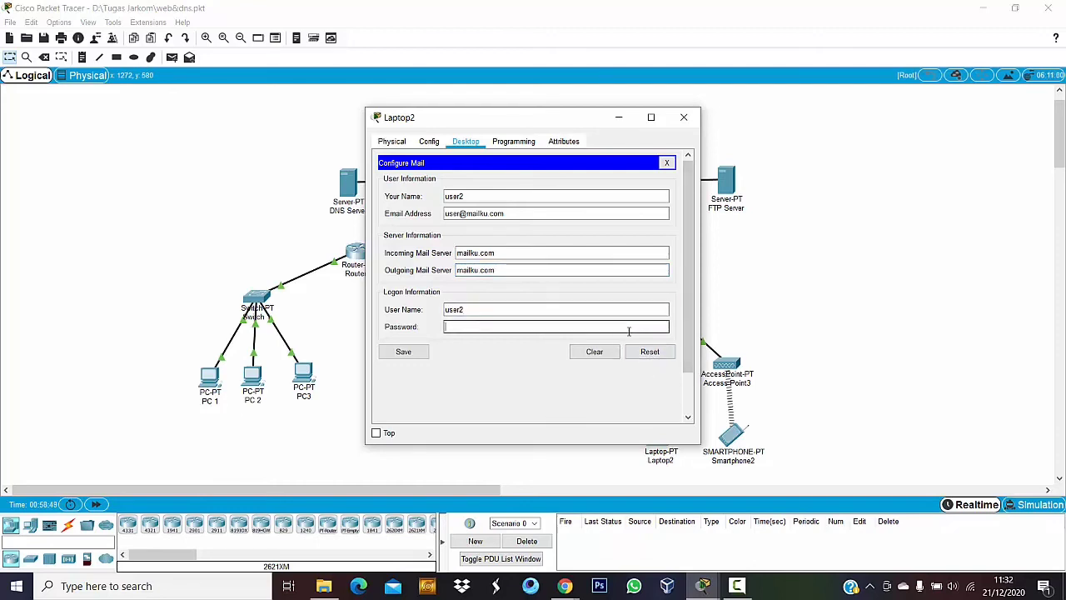
type("user2")
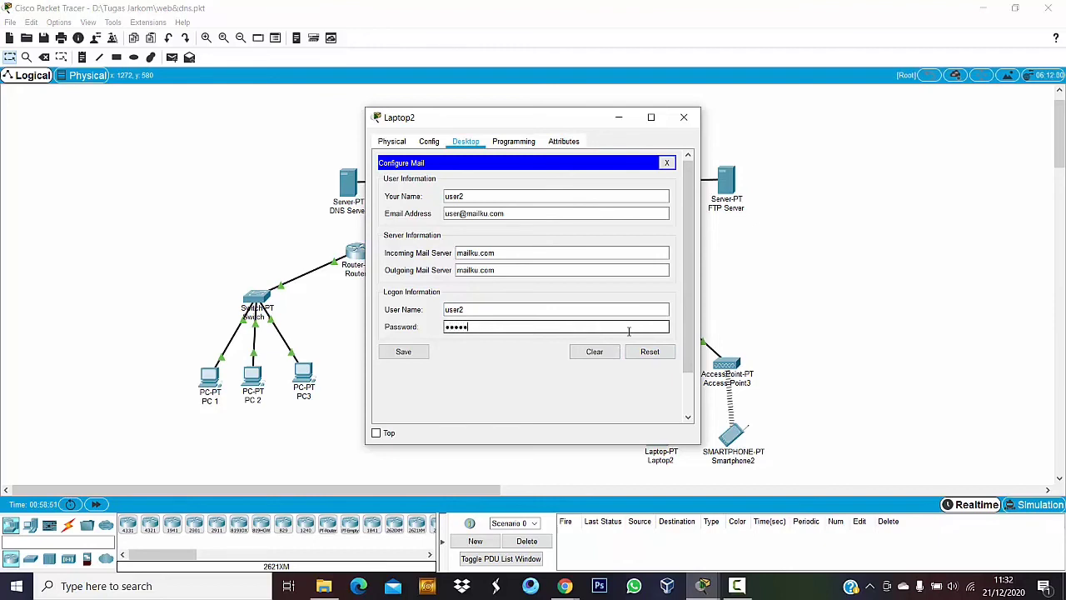
left_click(405, 351)
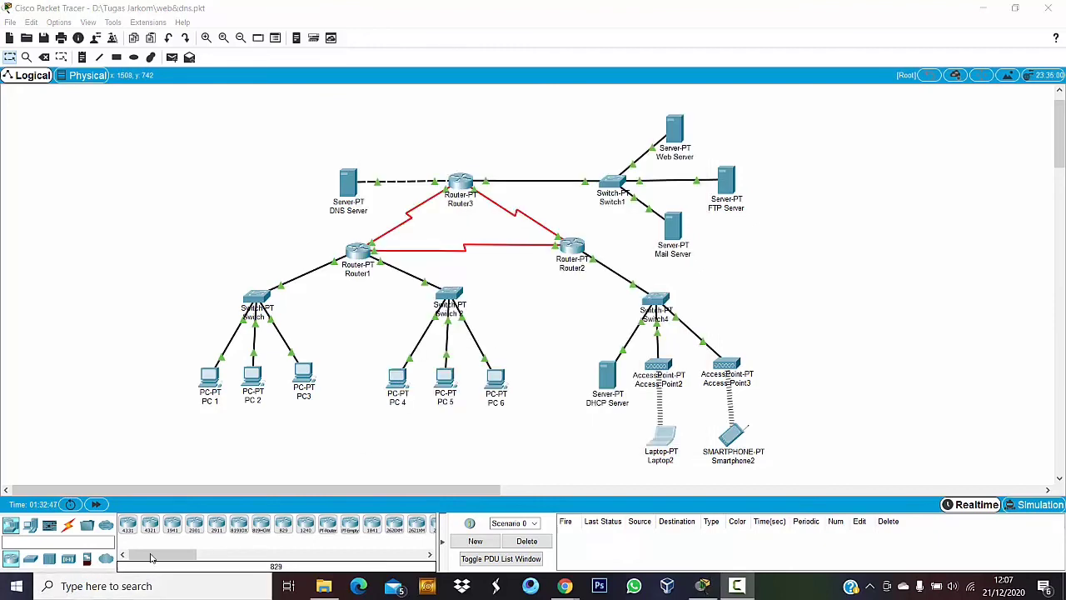
Receive mail on Laptop2 and read the "test1" message from user1 and the mail transfer status.
left_click(666, 434)
left_click(434, 389)
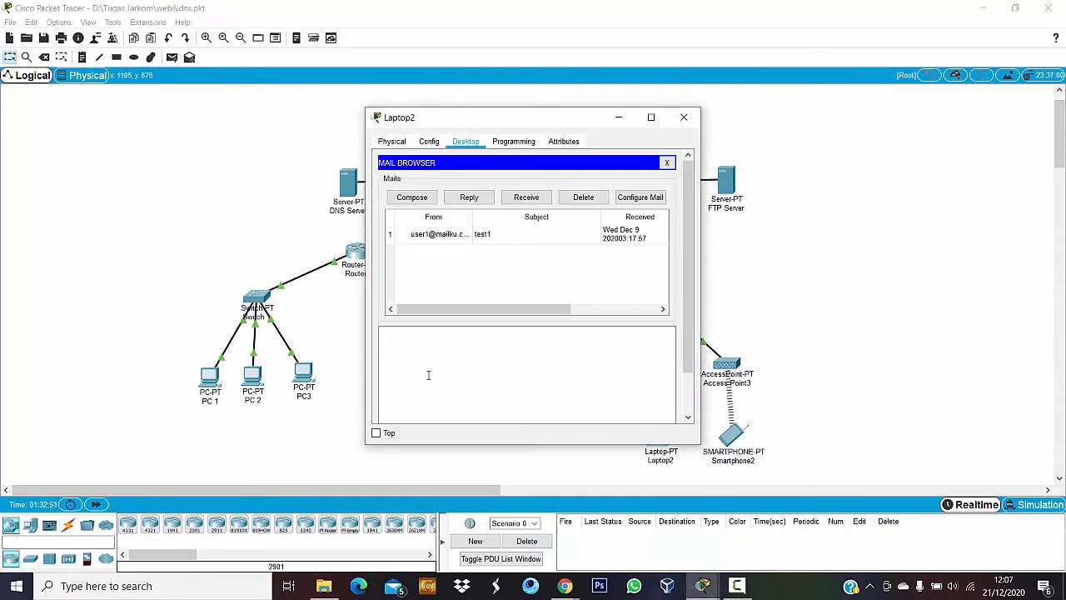
left_click(526, 197)
left_click(463, 234)
left_click(729, 587)
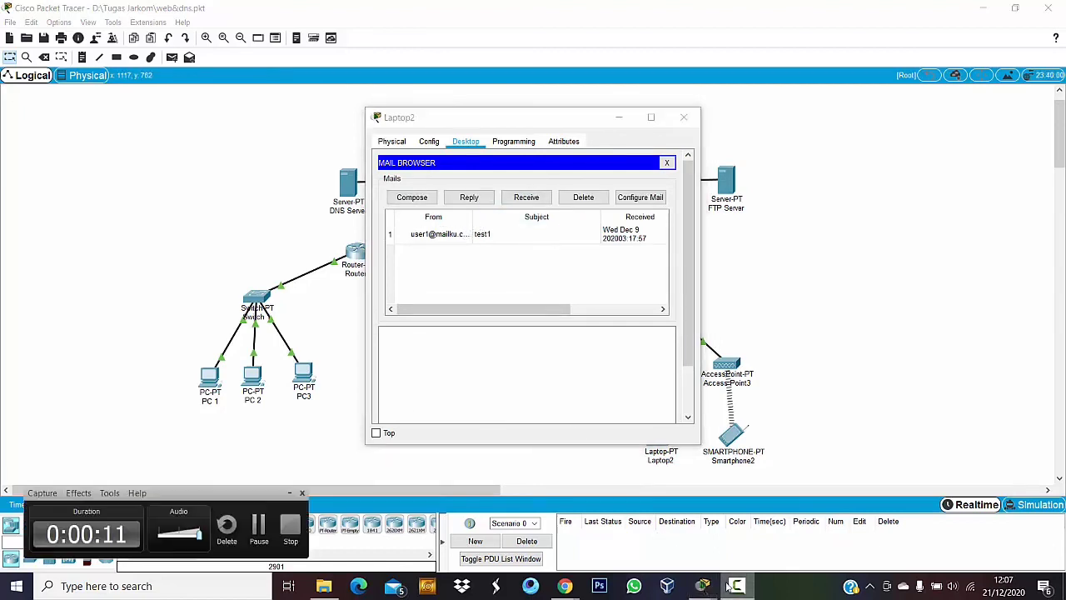
left_click(732, 587)
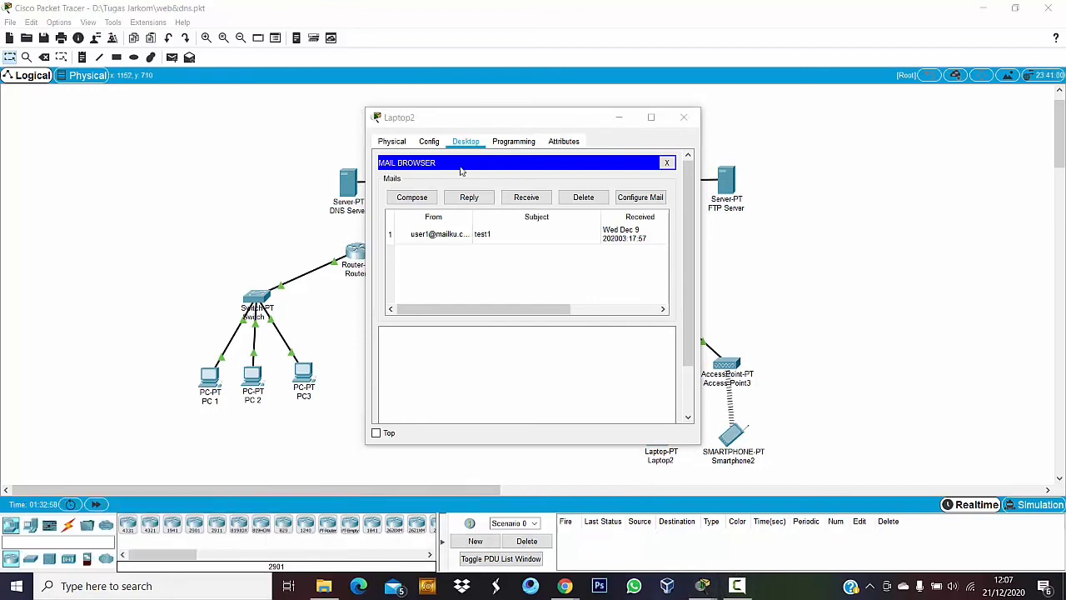
left_click(469, 233)
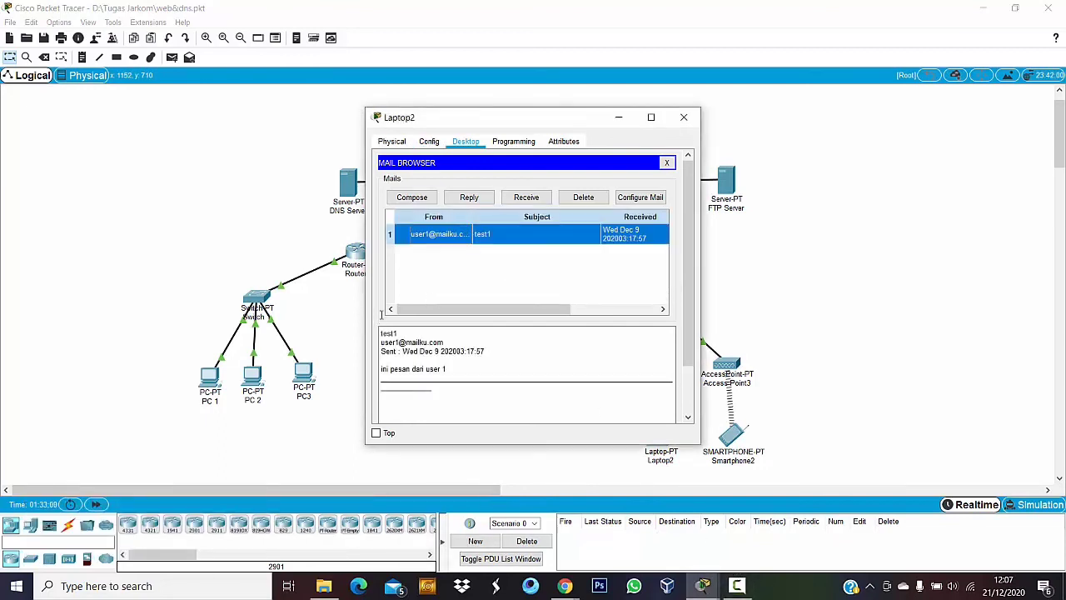
scroll(450, 304, "down", 2)
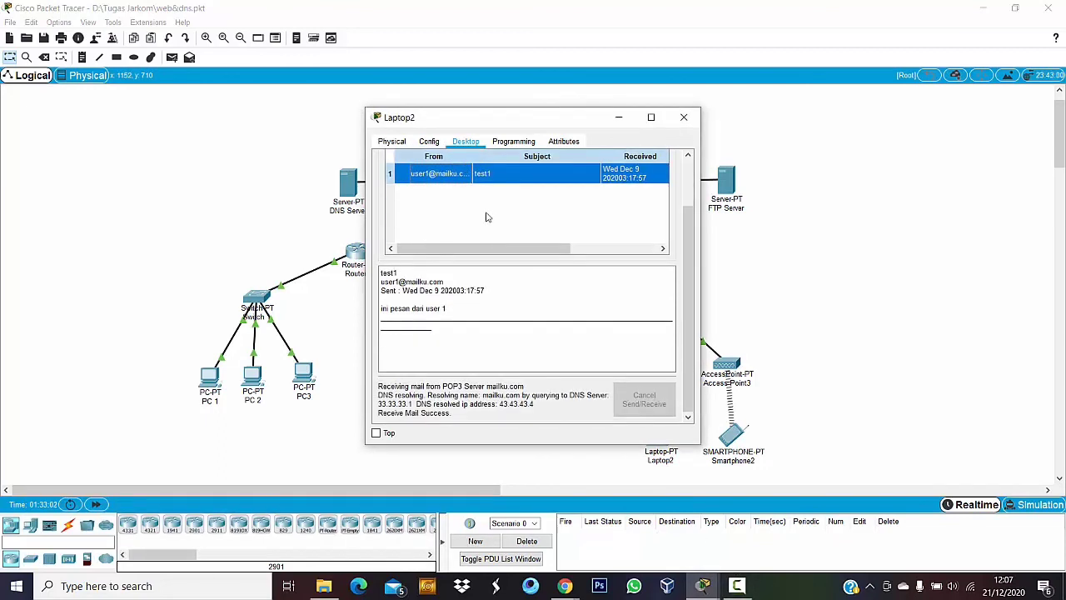
scroll(490, 300, "up", 2)
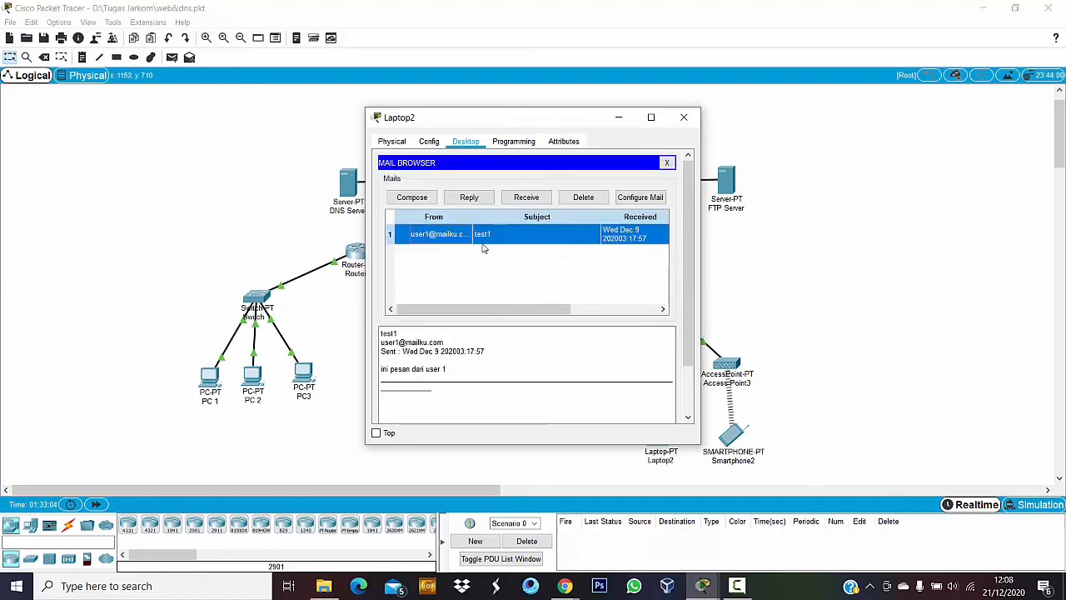
Reply to the "test1" mail with the message "oke pesannya sudah sampai", send it and close Laptop2.
left_click(475, 201)
left_click(472, 230)
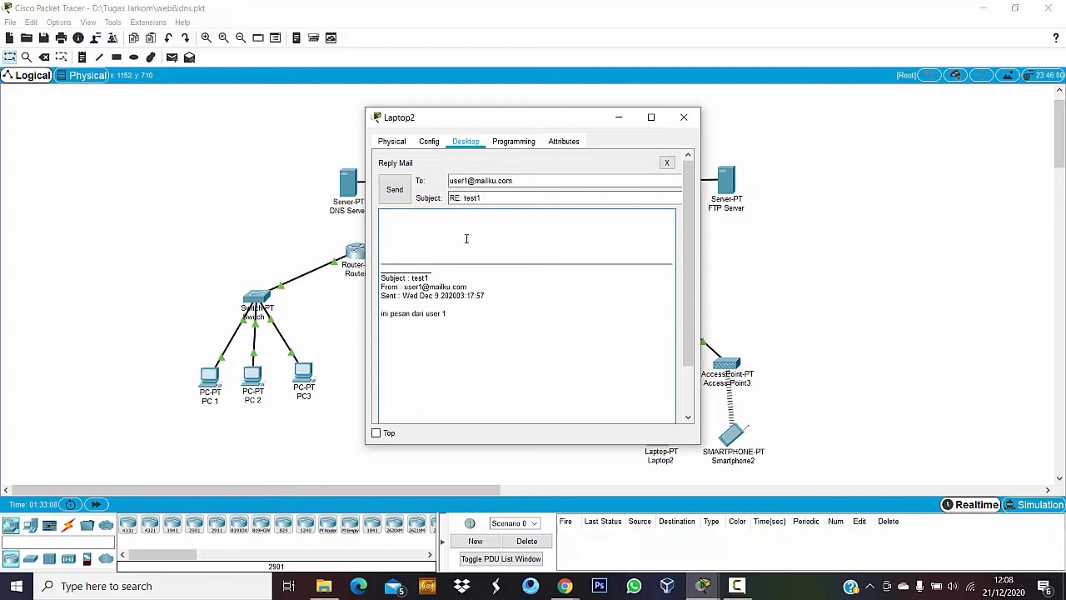
type("oke pesannya sudah sampai")
left_click(394, 189)
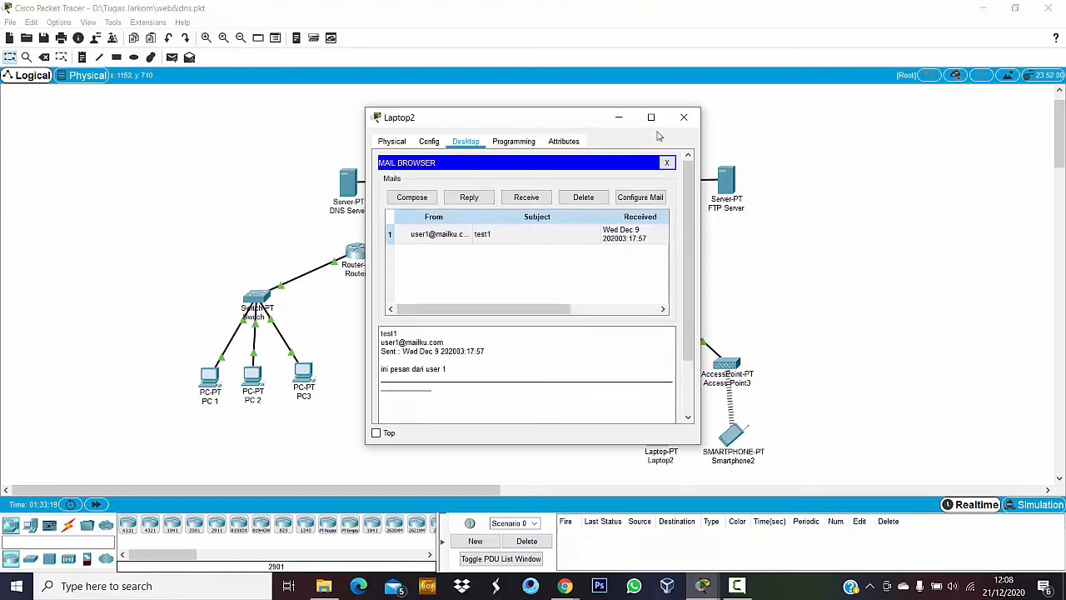
left_click(684, 117)
Receive mail on PC 1, read each "RE: test1" reply from user2 and close PC 1.
left_click(211, 393)
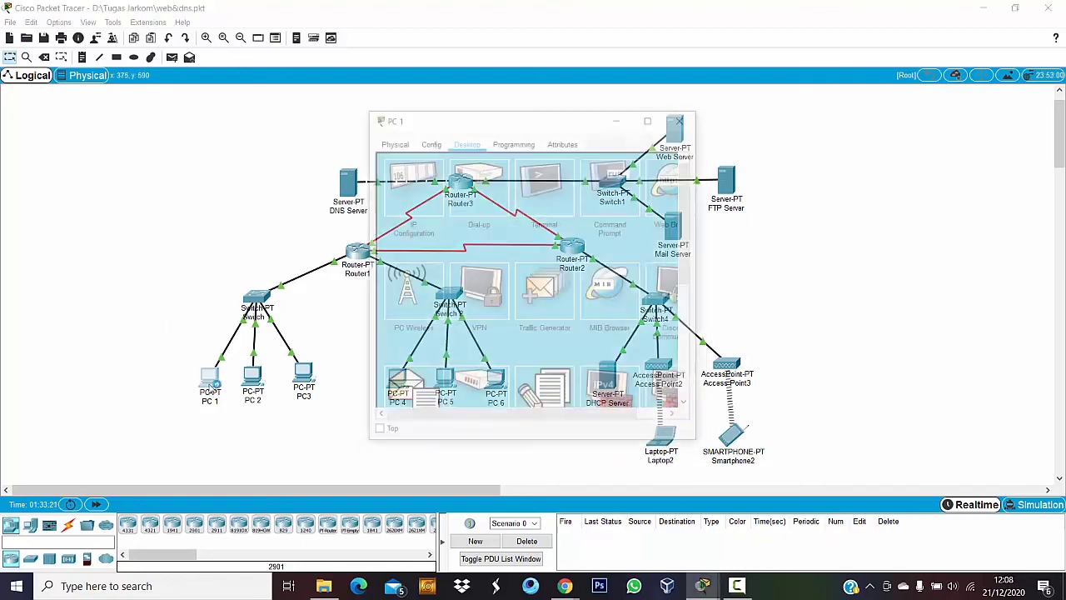
left_click(424, 389)
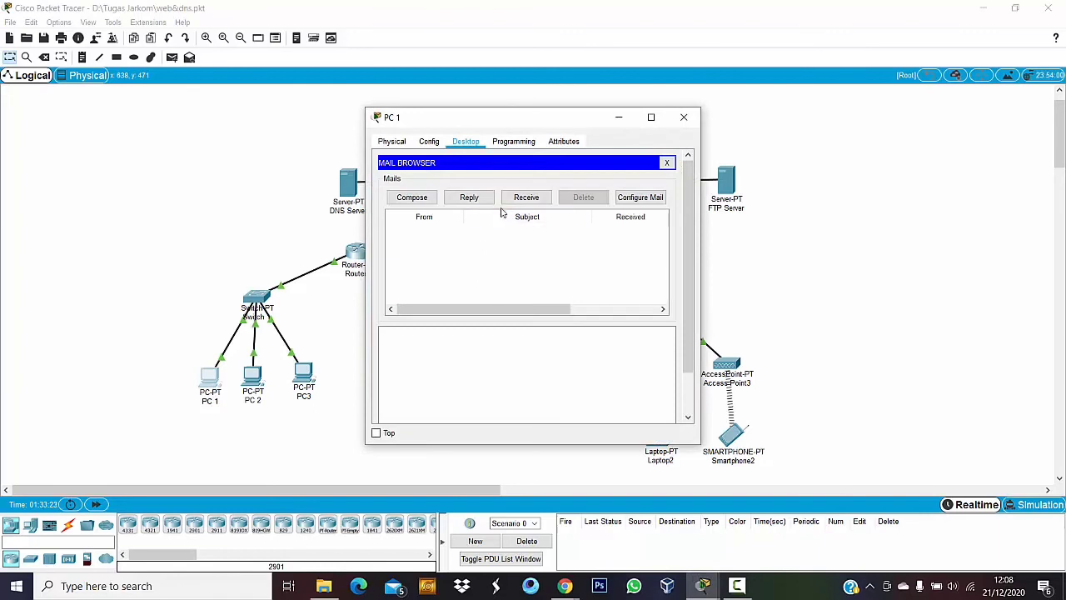
left_click(525, 201)
left_click(533, 203)
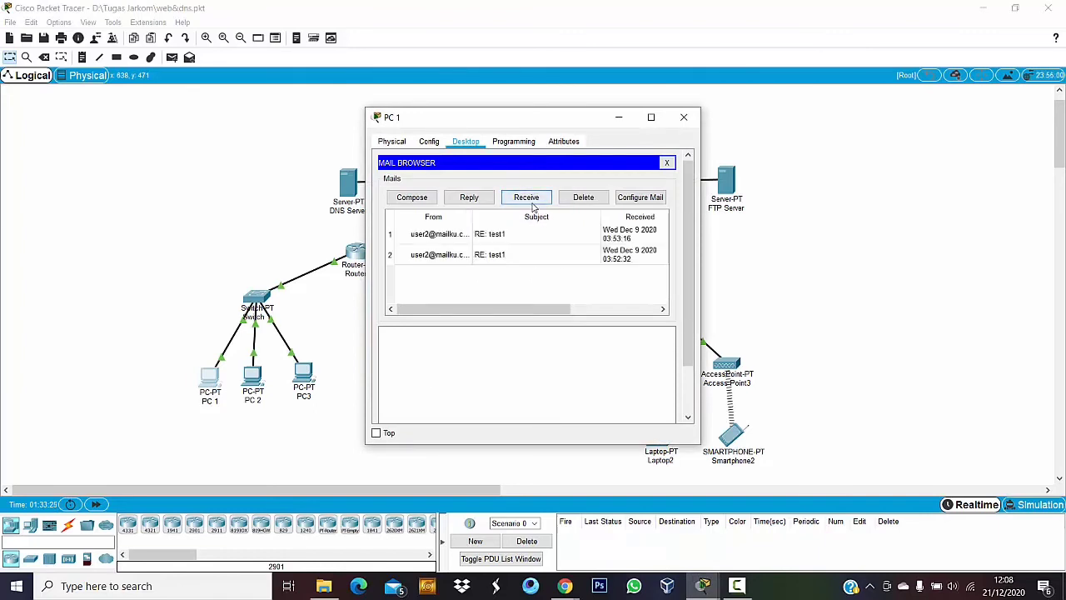
left_click(465, 258)
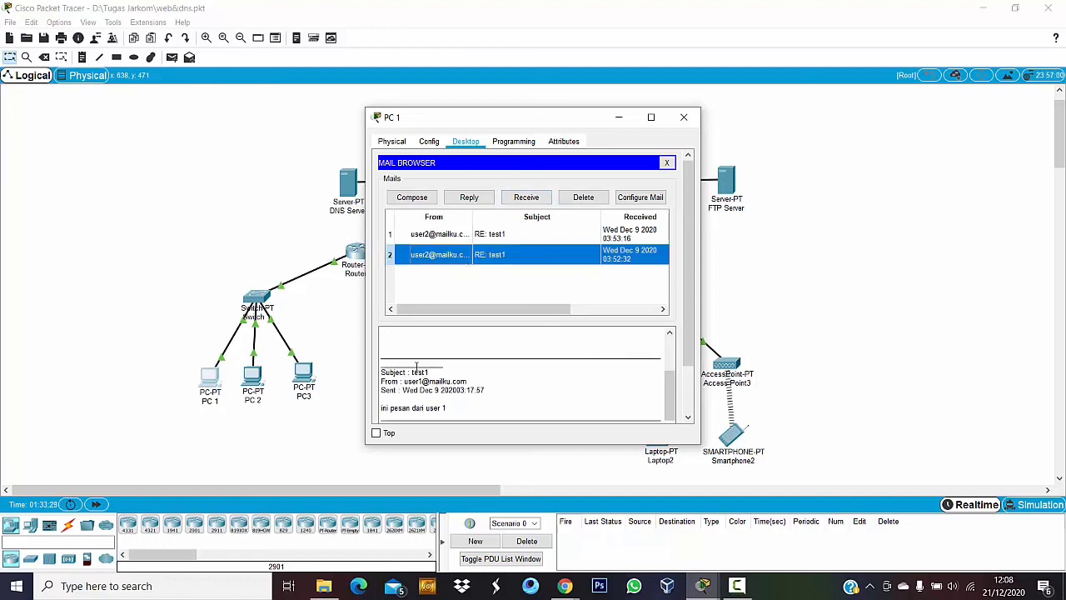
scroll(416, 368, "down", 2)
scroll(426, 349, "up", 5)
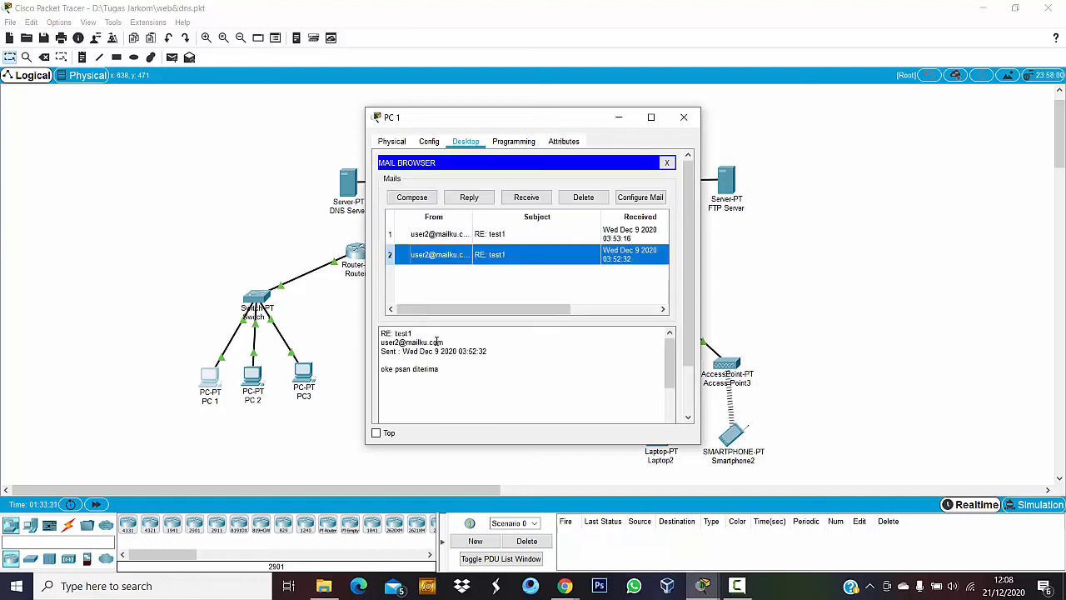
left_click(450, 237)
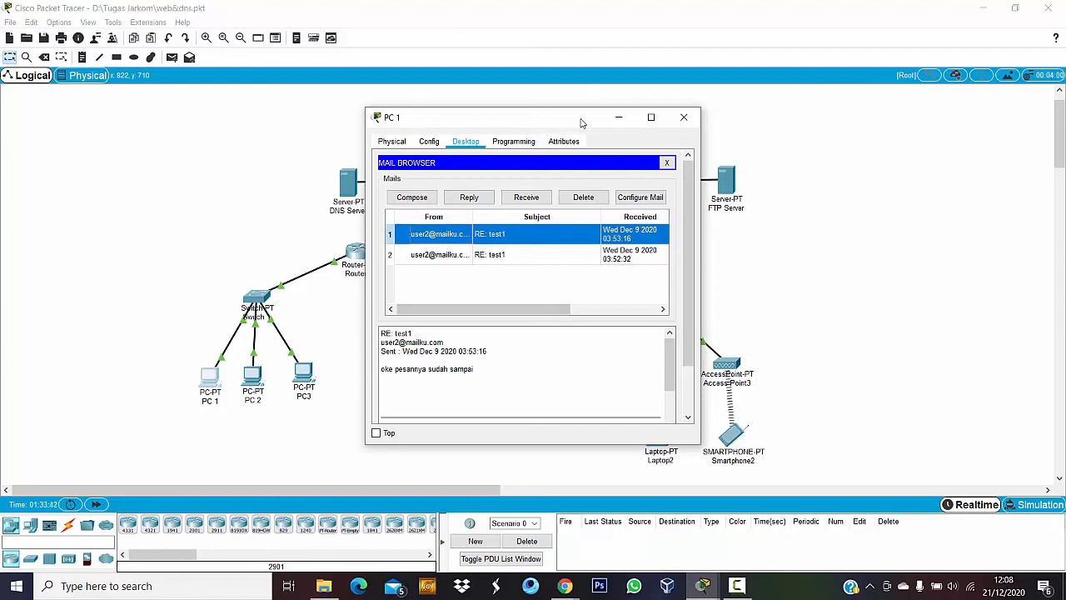
left_click(681, 118)
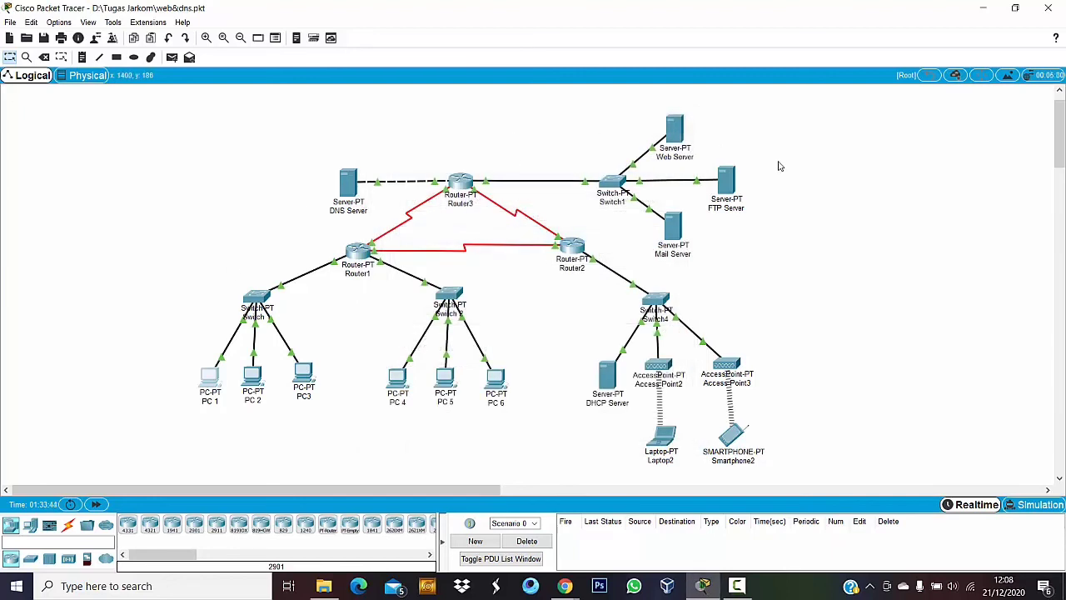